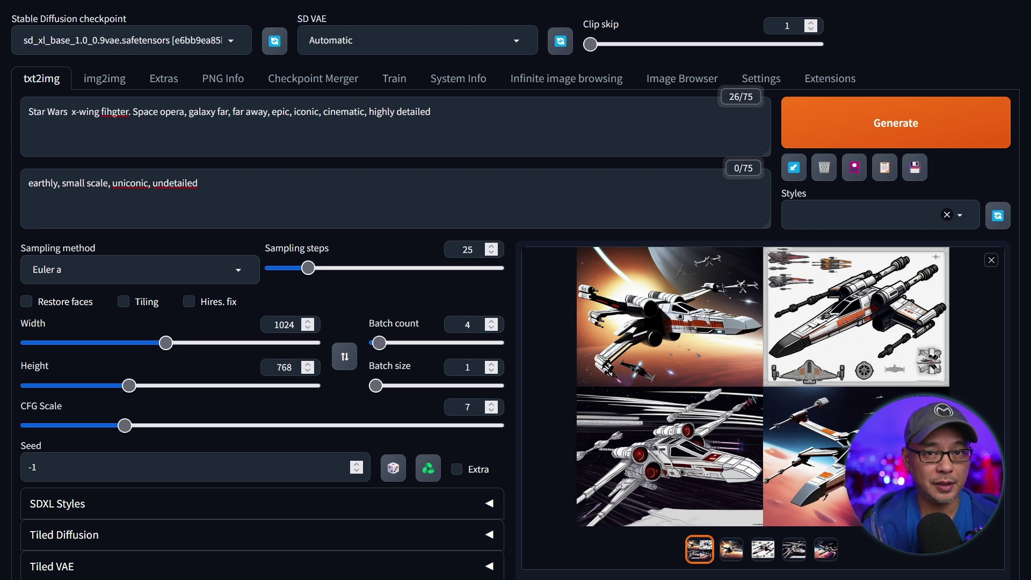
# Correct 'fihgter' to 'fighter' in the Star Wars prompt and zoom the browser page in
pyautogui.click(119, 112)
pyautogui.press('BackSpace')
pyautogui.press('BackSpace')
pyautogui.write('gh')
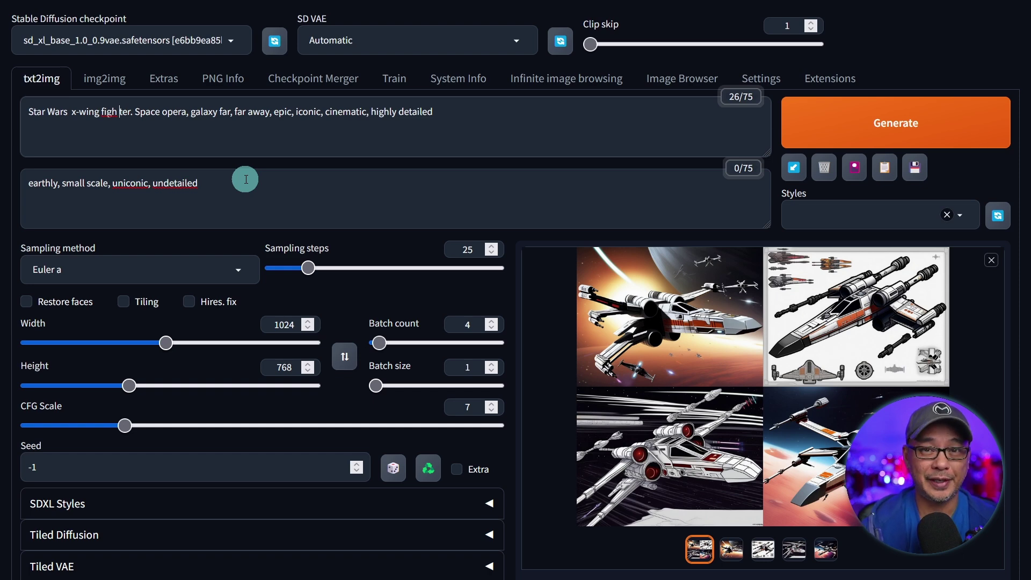
pyautogui.hotkey('ctrl', '+')
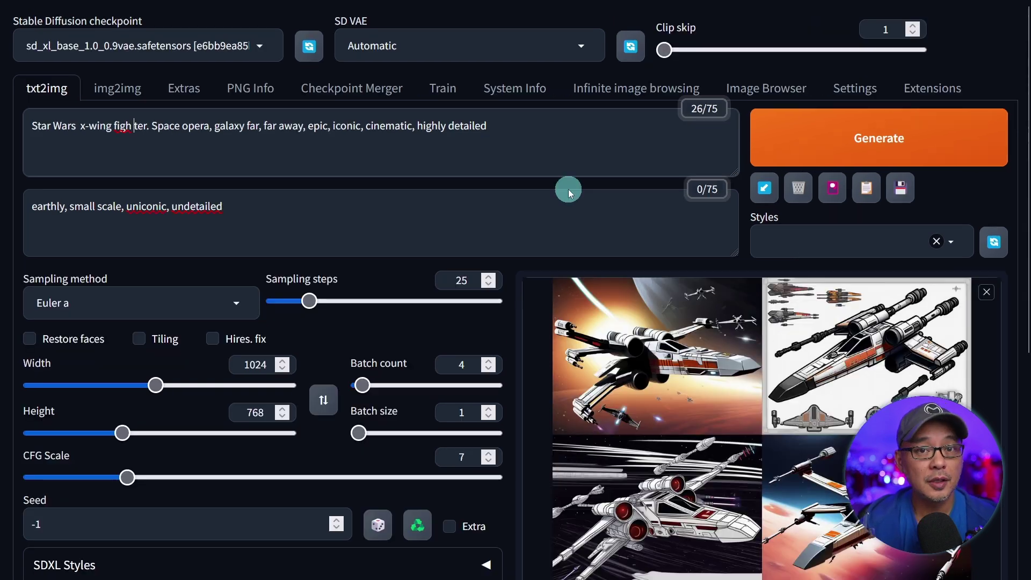
# Load the Available extensions index with already installed extensions no longer hidden
pyautogui.click(915, 100)
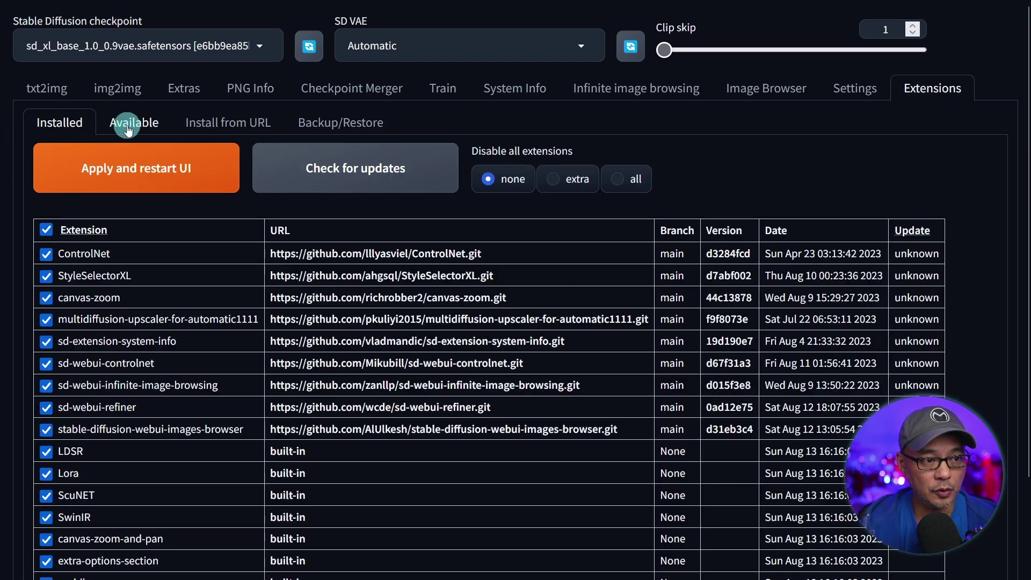
pyautogui.click(128, 128)
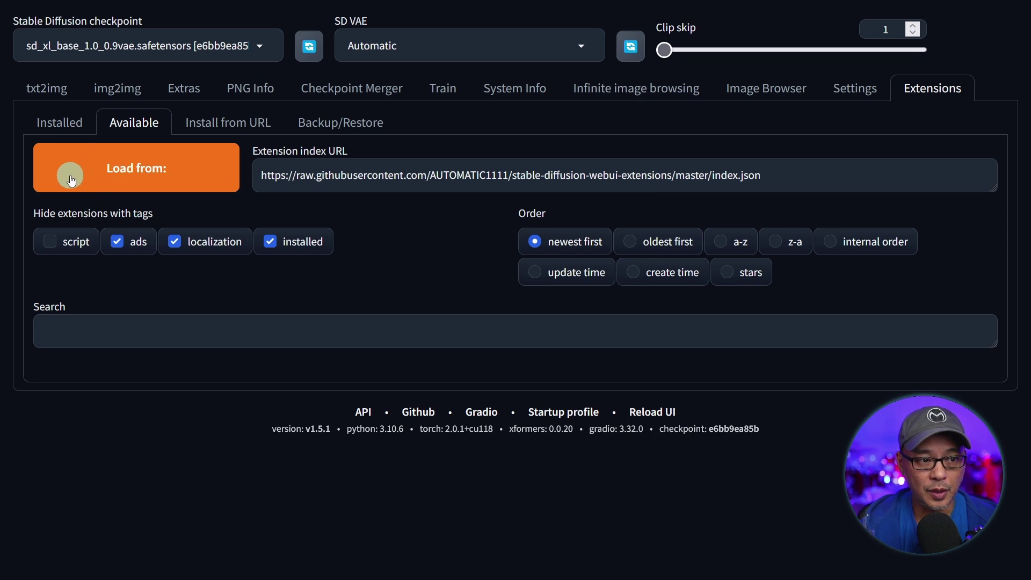
pyautogui.click(123, 183)
pyautogui.click(270, 243)
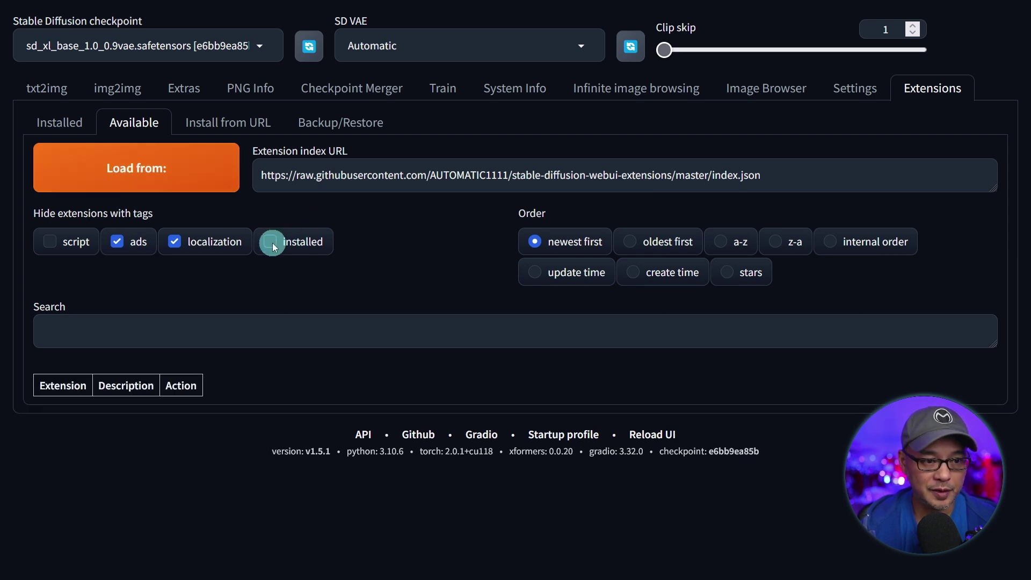
pyautogui.click(197, 176)
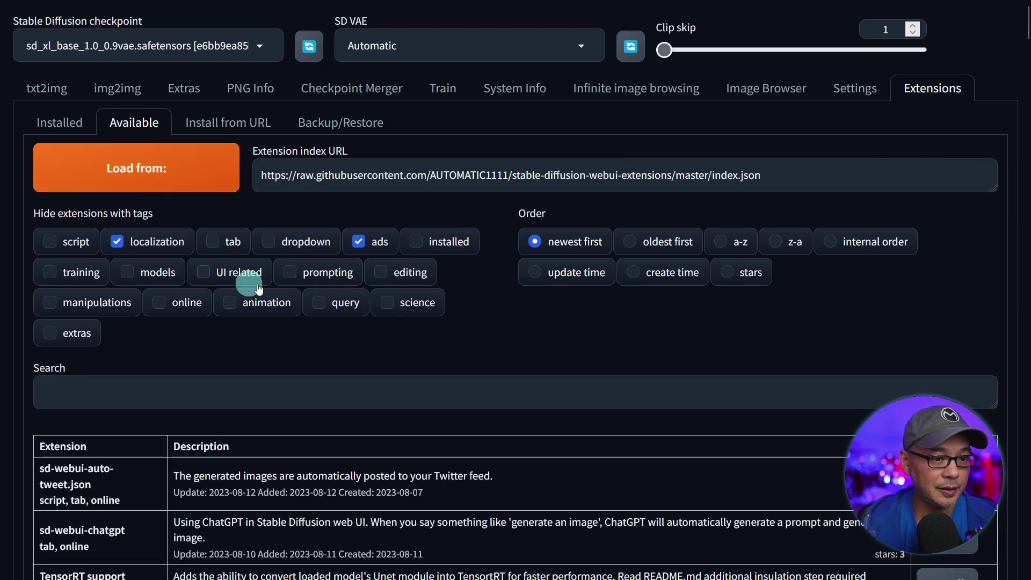
# Search 'styles' to find Style Selector for SDXL, check for updates, and open its GitHub page
pyautogui.click(263, 396)
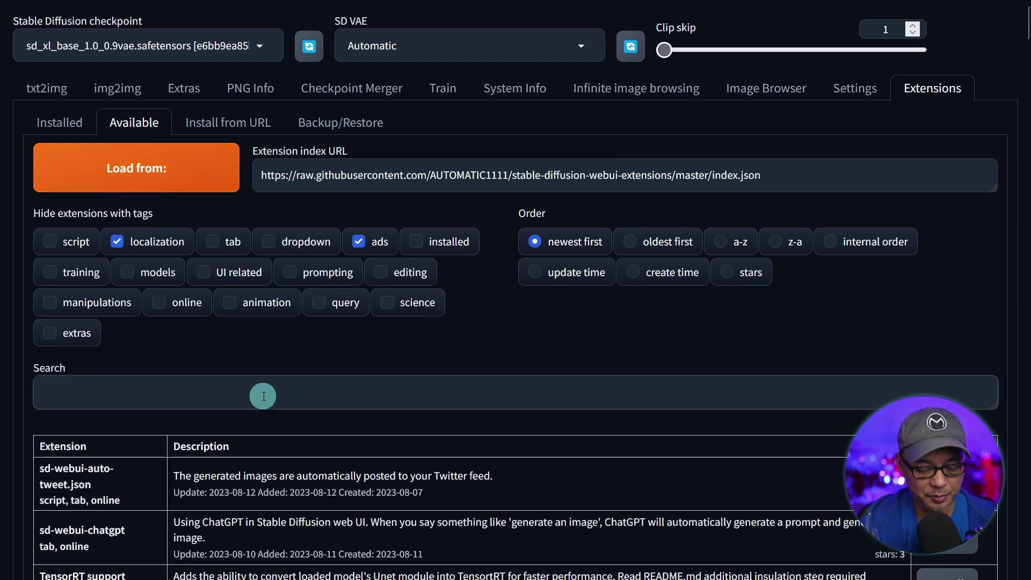
pyautogui.write('styles')
pyautogui.scroll(-5, 42, 217)
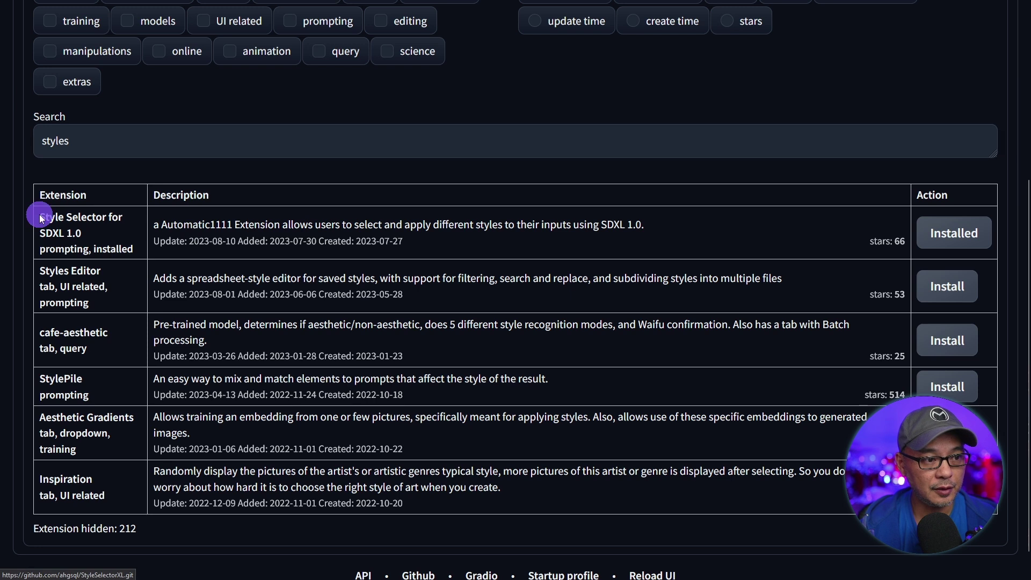
pyautogui.moveTo(42, 217); pyautogui.dragTo(159, 245)
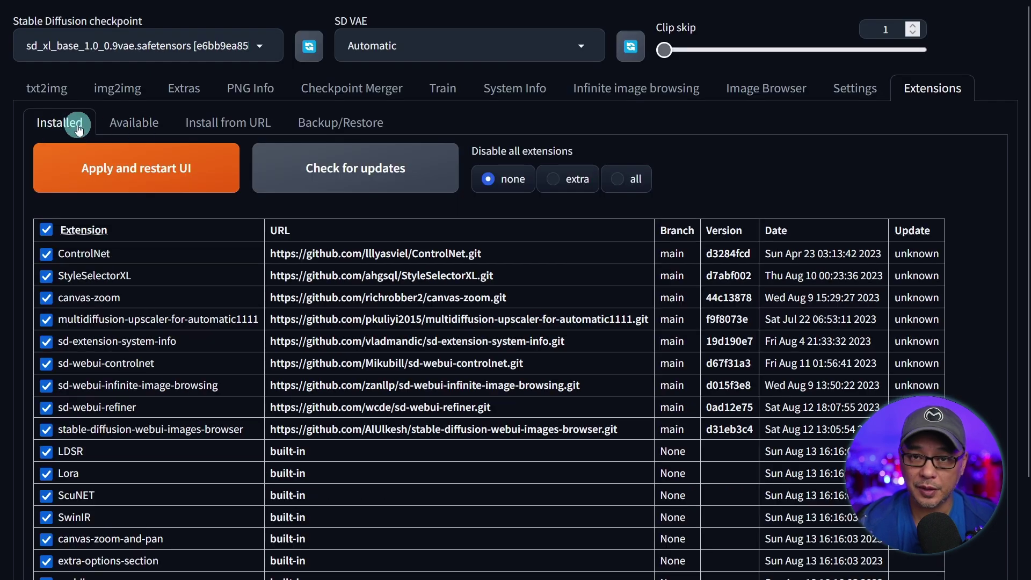
pyautogui.click(354, 170)
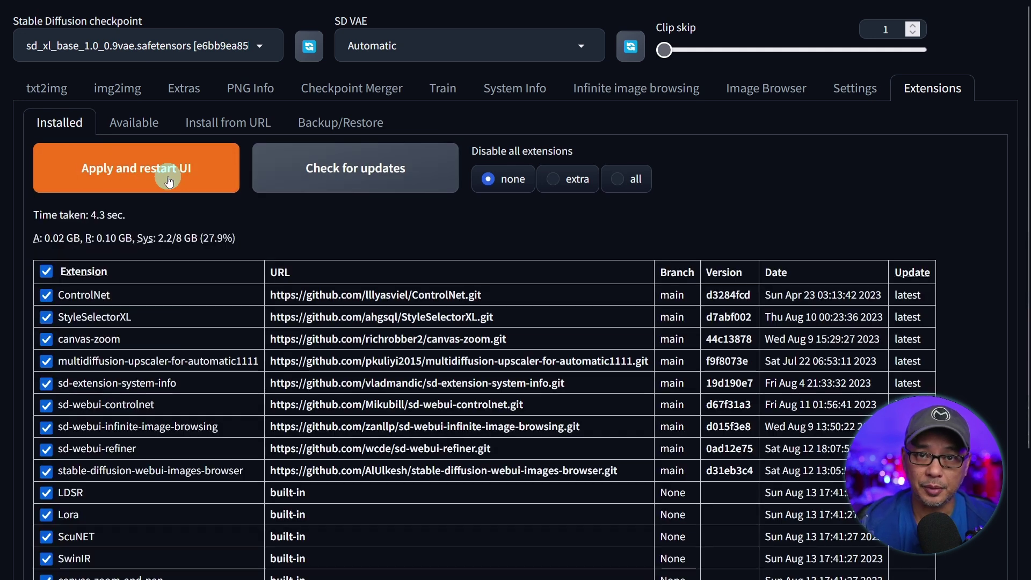
pyautogui.click(392, 317)
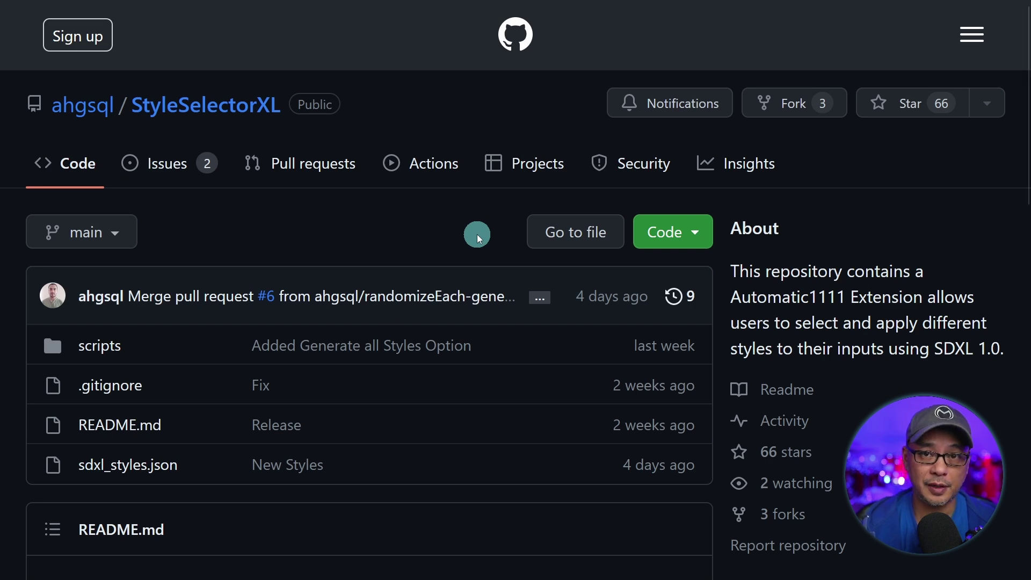
# Read the StyleSelectorXL README's Thanks section and browse the credited sdxl_prompt_styler repository
pyautogui.scroll(-15, 497, 151)
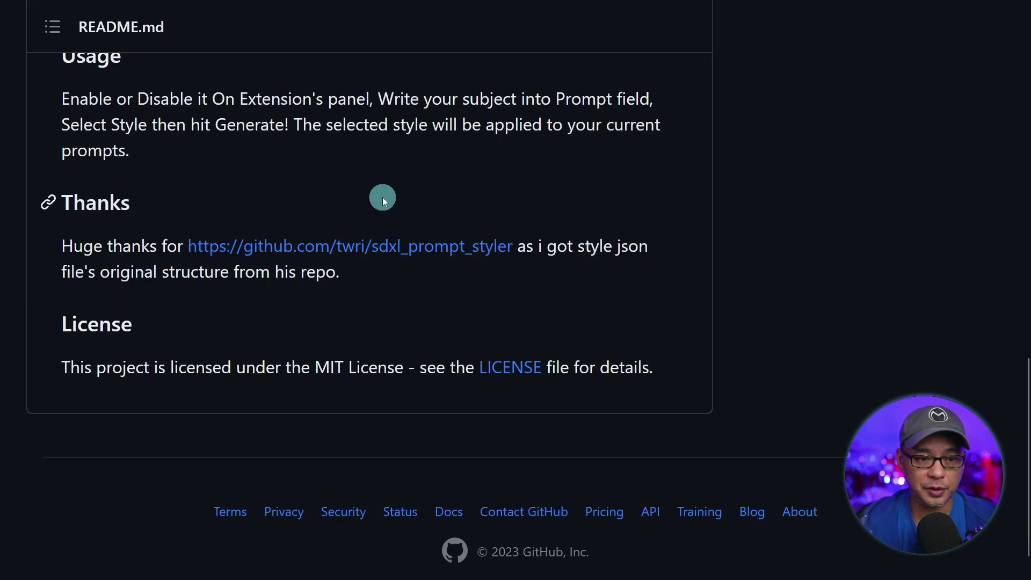
pyautogui.click(317, 249)
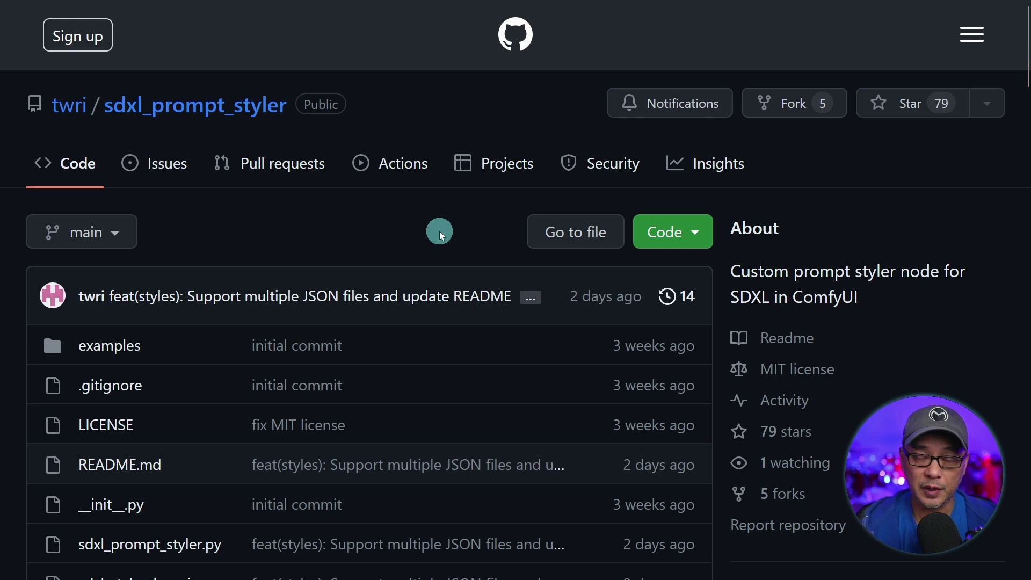
pyautogui.scroll(-10, 659, 116)
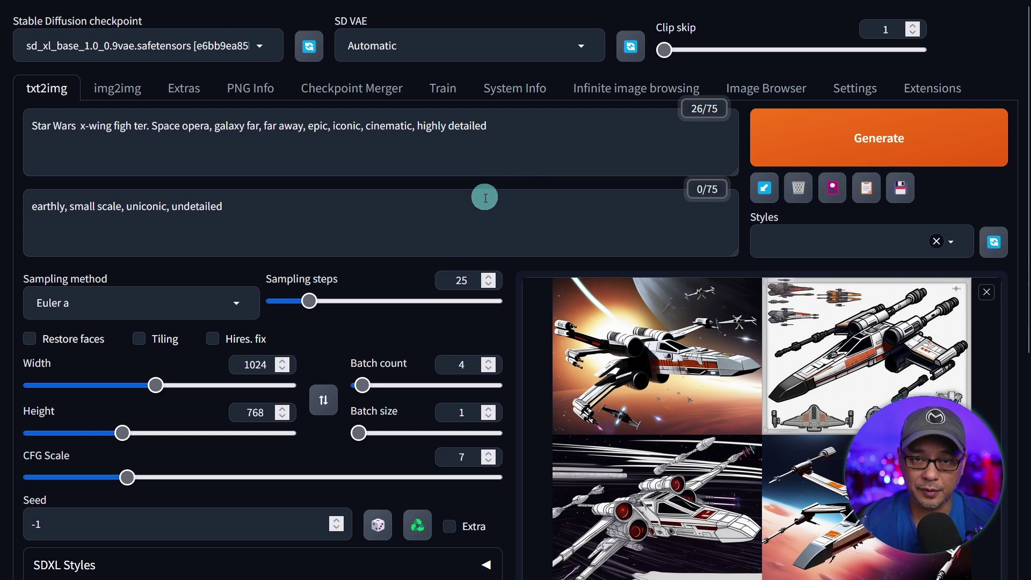
# Expand the SDXL Styles accordion on txt2img and scroll through its Style radio list
pyautogui.scroll(-6, 483, 195)
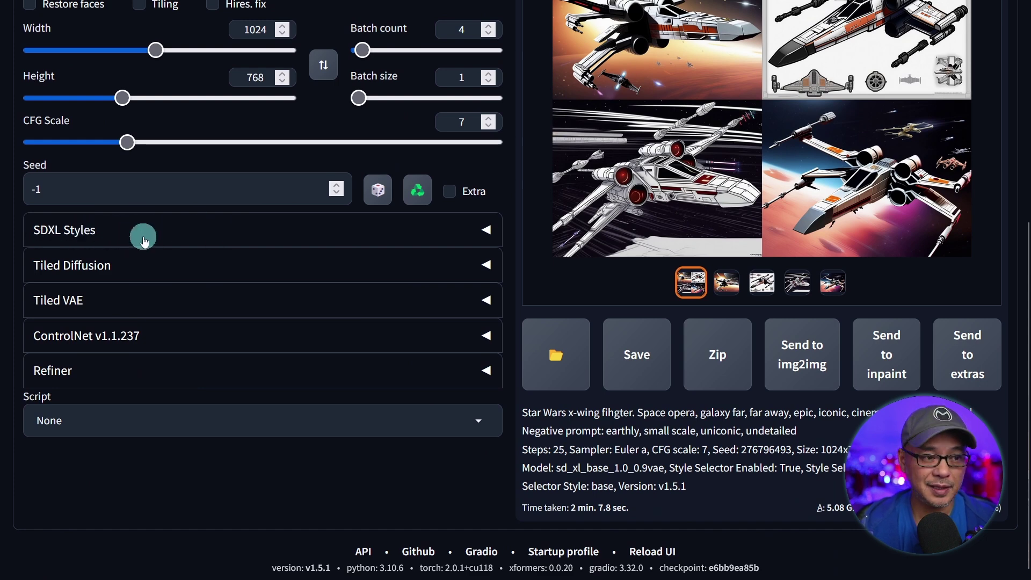
pyautogui.click(488, 234)
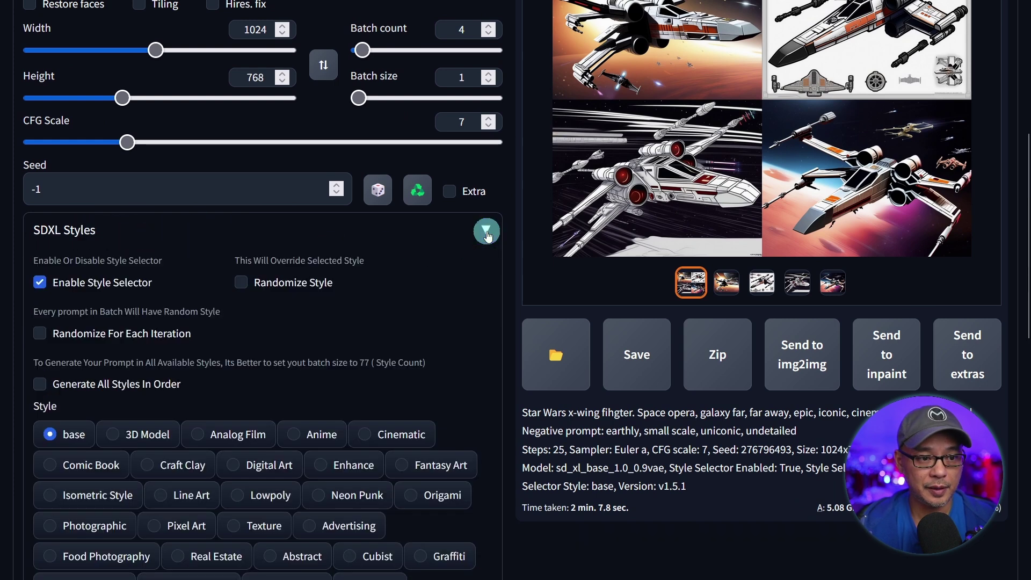
pyautogui.scroll(-2, 391, 263)
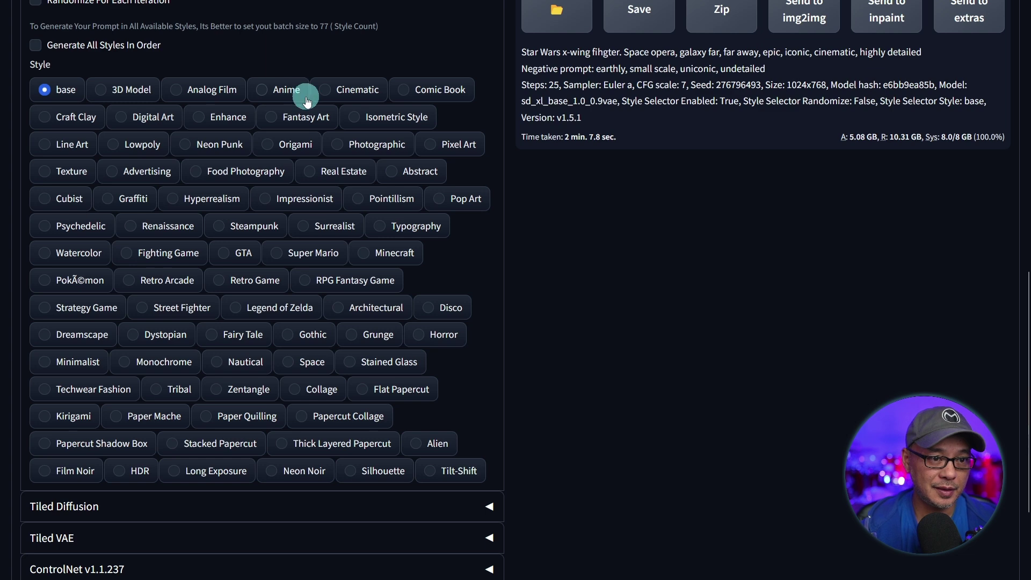
# Choose the Super Mario style and replace the prompt with 'pikachu as super mario'
pyautogui.click(277, 254)
pyautogui.scroll(12, 334, 303)
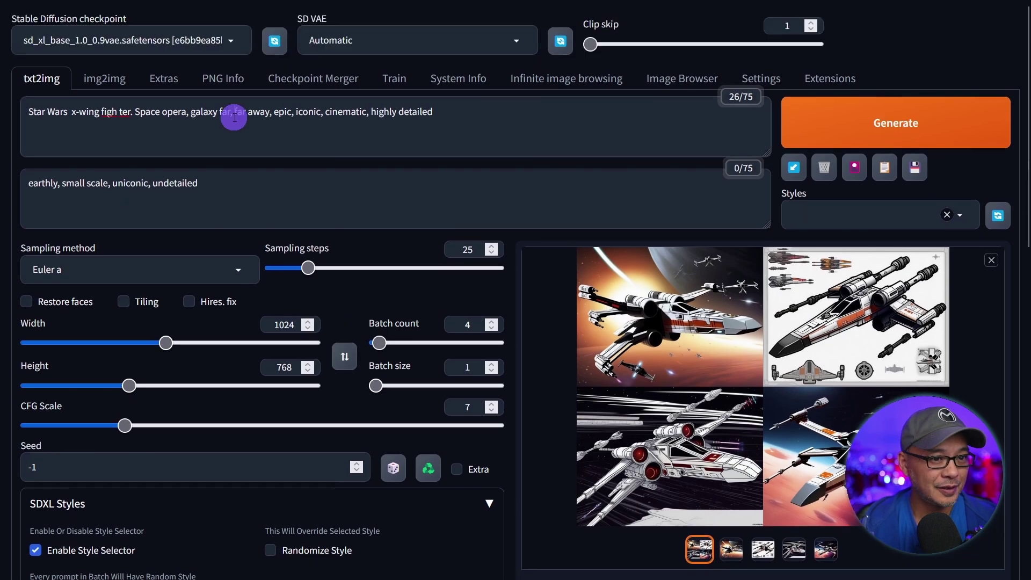
pyautogui.tripleClick(235, 114)
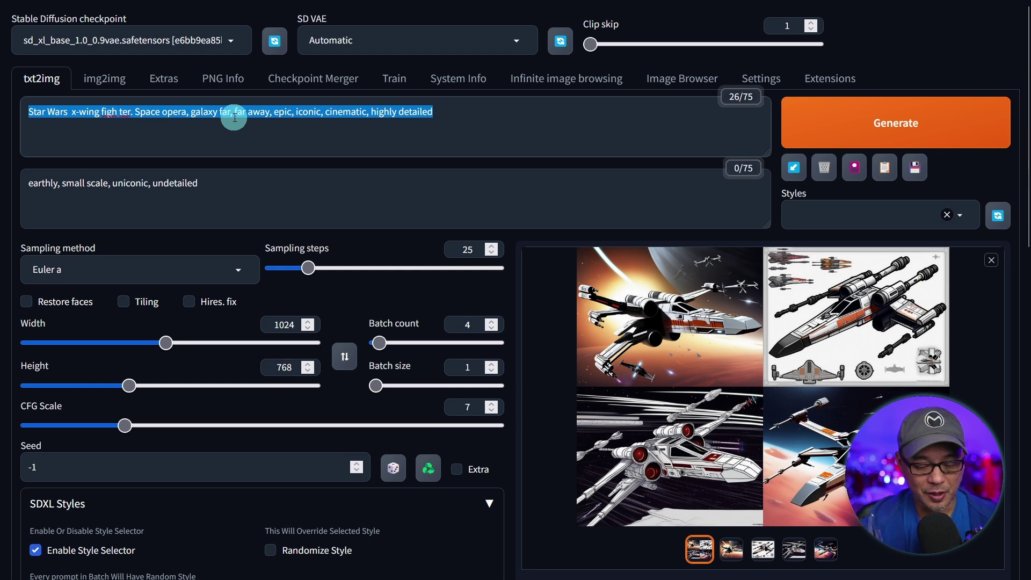
pyautogui.write('pikachu as')
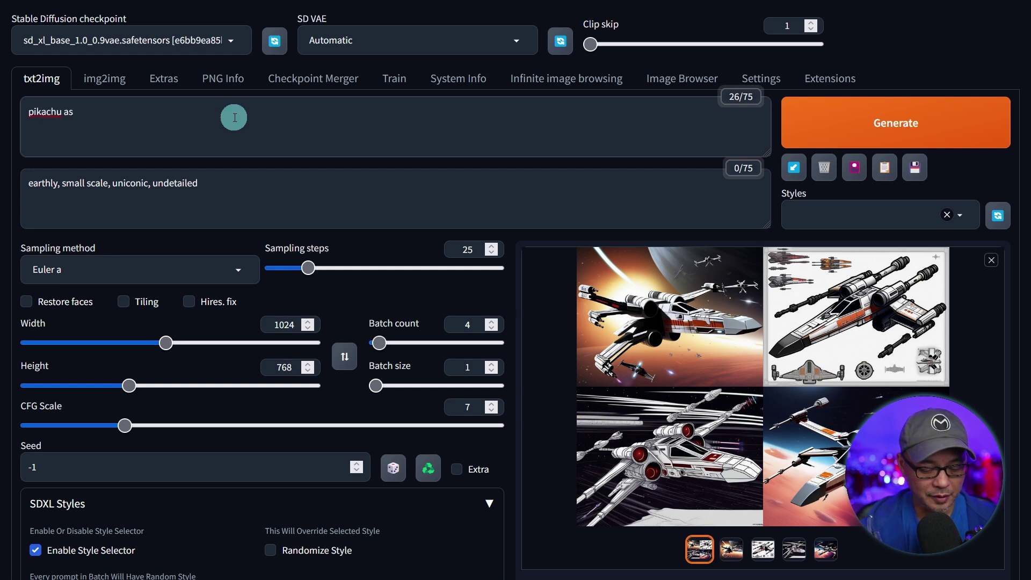
pyautogui.write(' super mari')
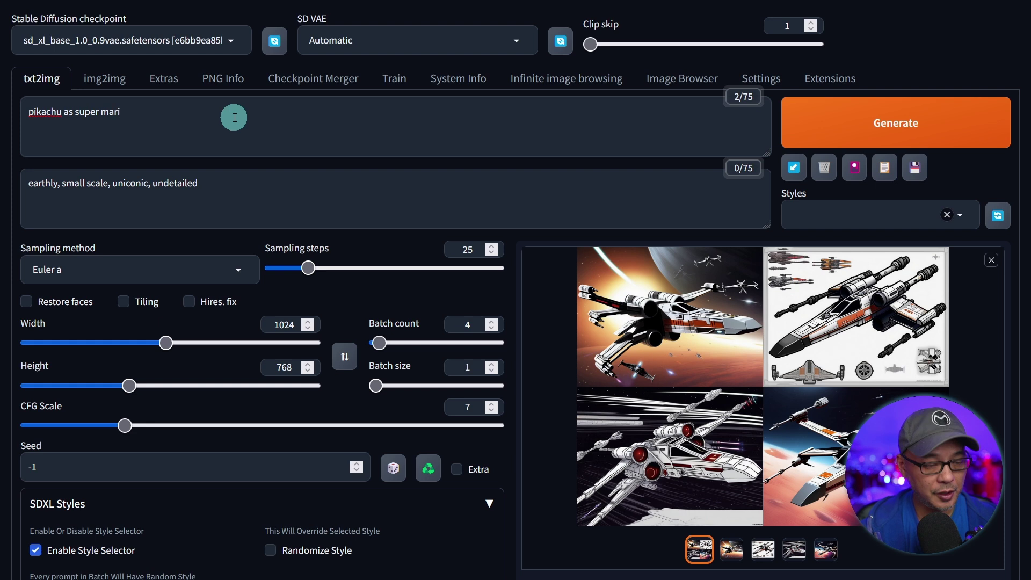
pyautogui.write('o')
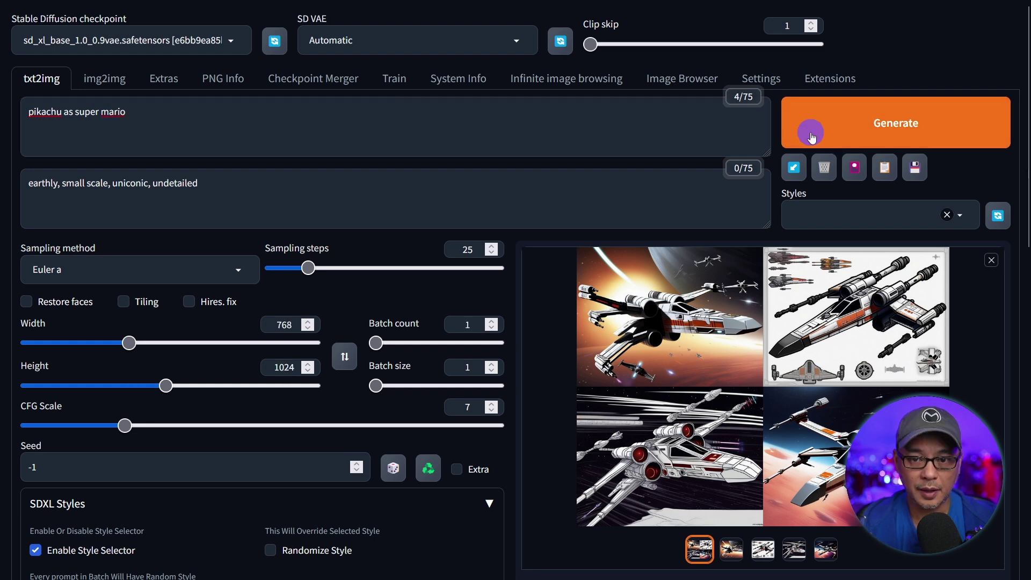
# Generate the Pikachu image and view it full screen before closing the viewer
pyautogui.click(870, 123)
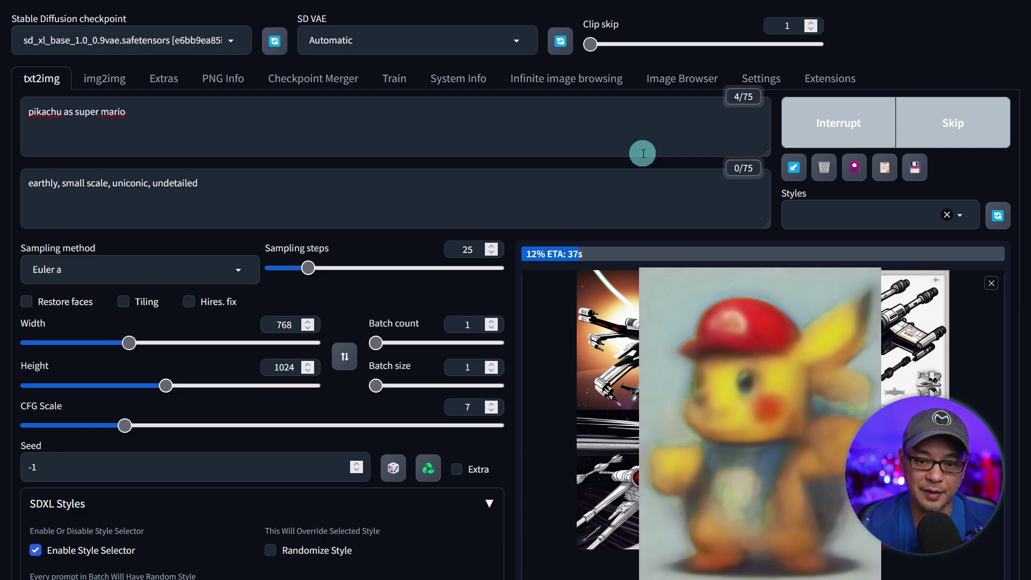
pyautogui.click(707, 335)
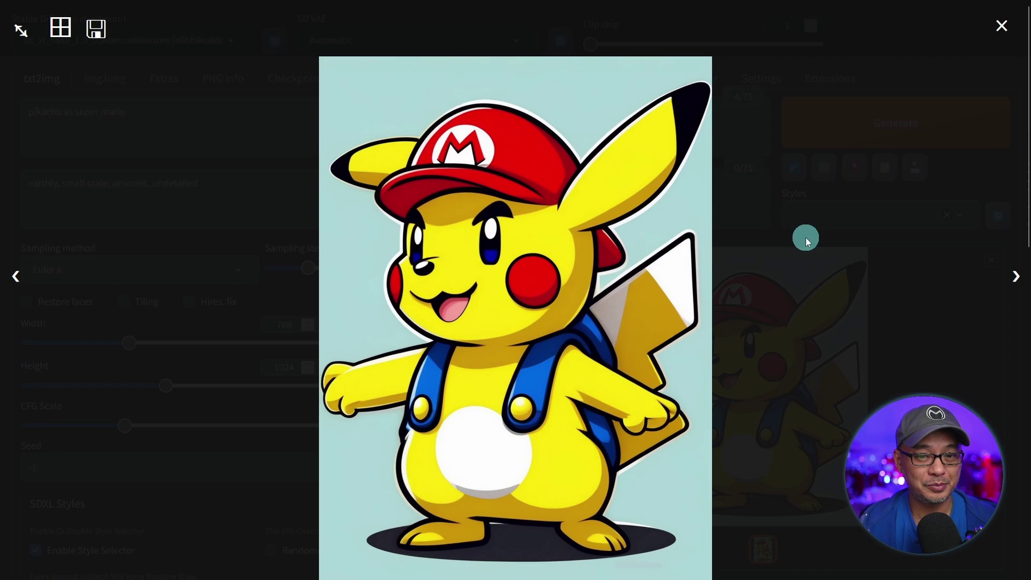
pyautogui.click(829, 259)
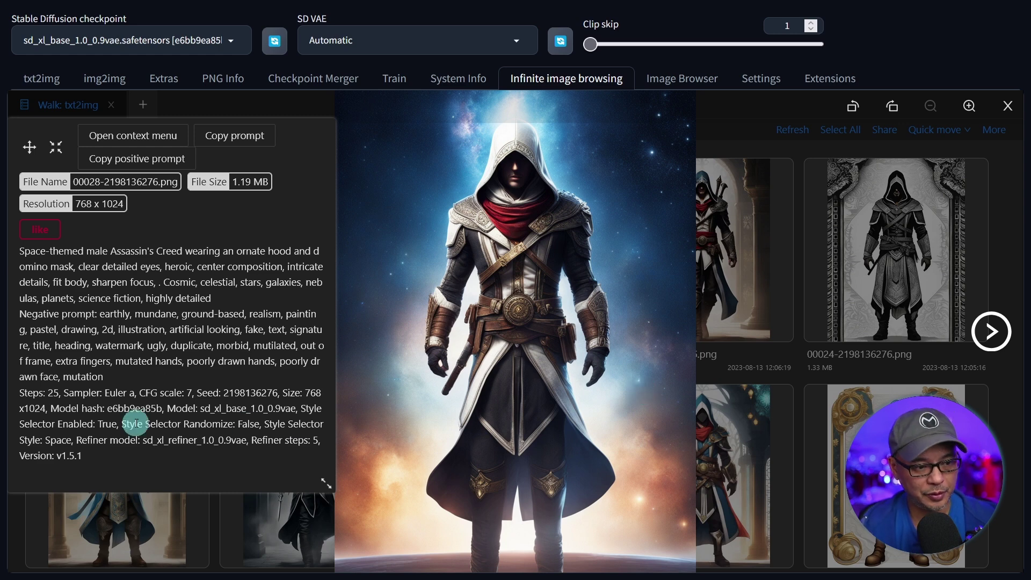
# Step through seven saved images, then select the style's added keywords in the prompt
pyautogui.click(993, 342)
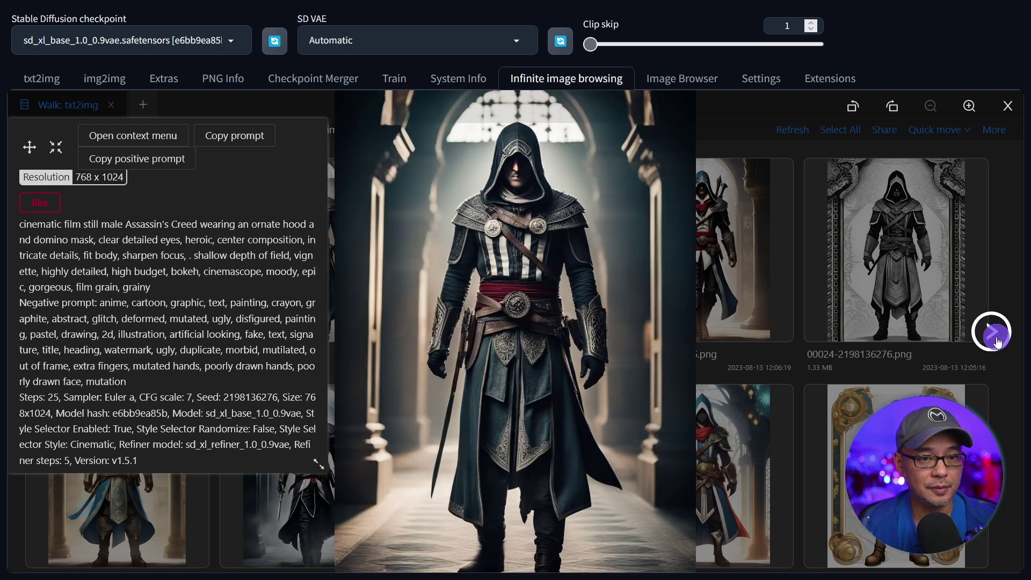
pyautogui.click(993, 336)
pyautogui.click(994, 336)
pyautogui.click(994, 336)
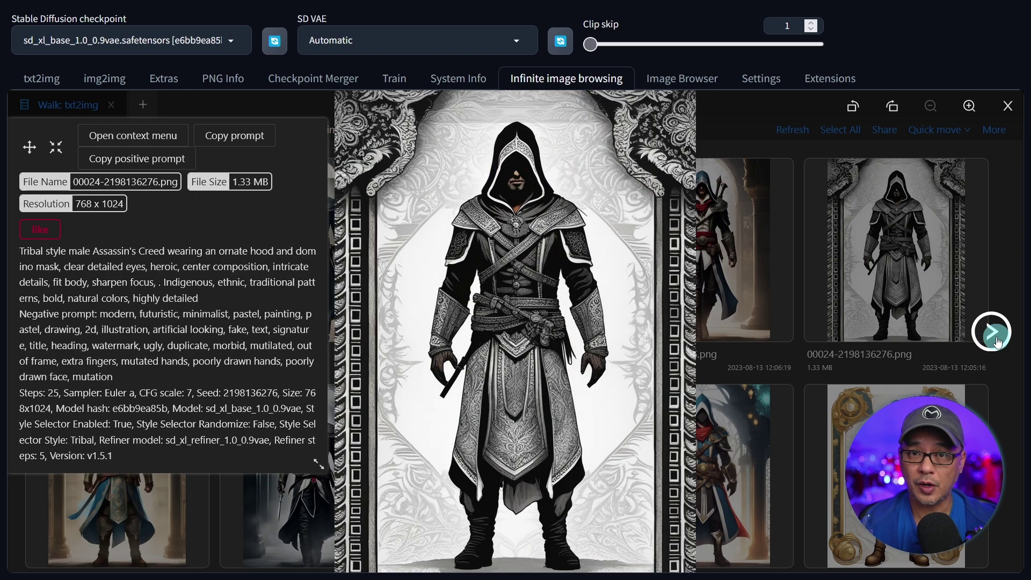
pyautogui.click(993, 336)
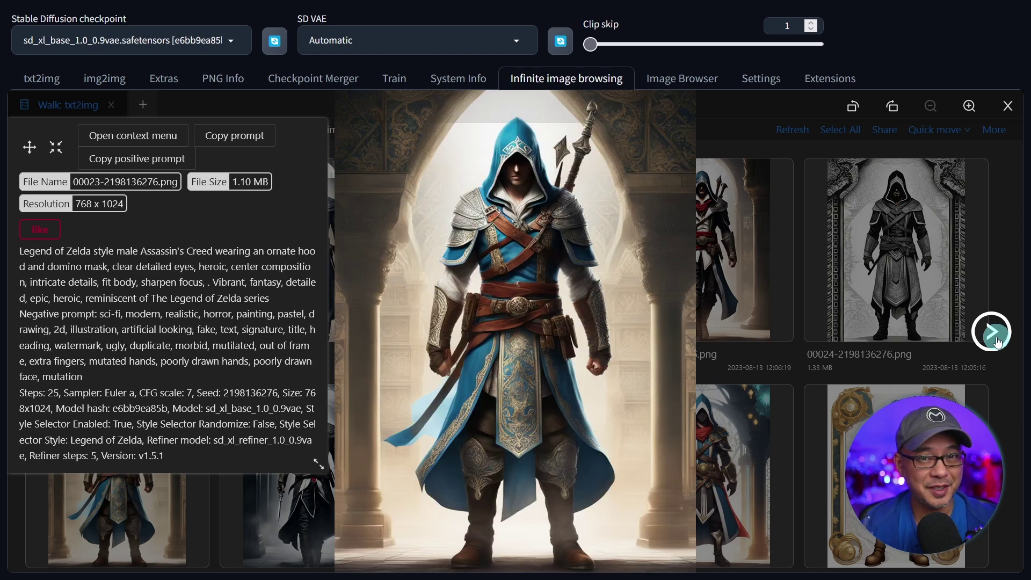
pyautogui.click(994, 336)
pyautogui.click(994, 336)
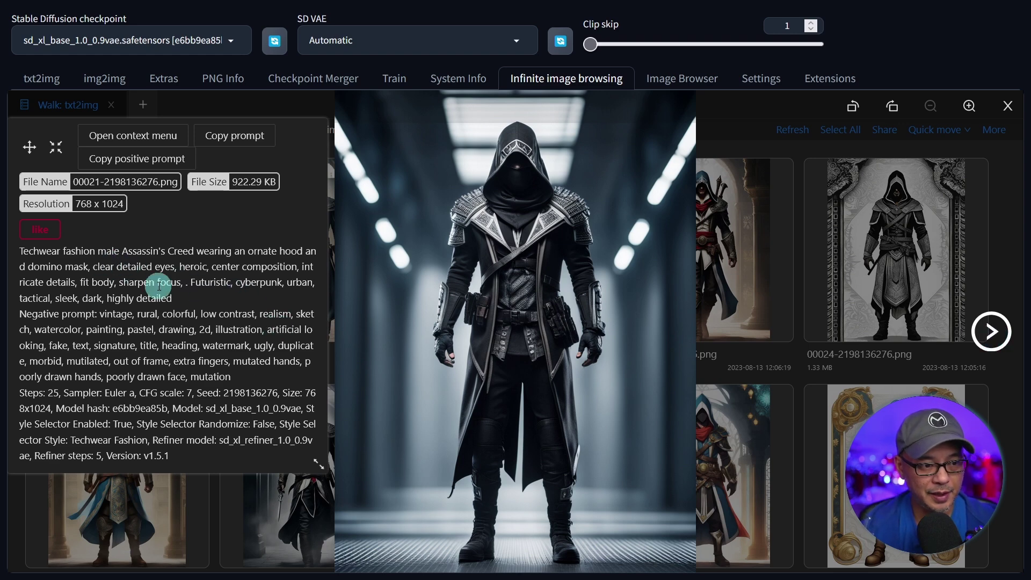
pyautogui.tripleClick(196, 283)
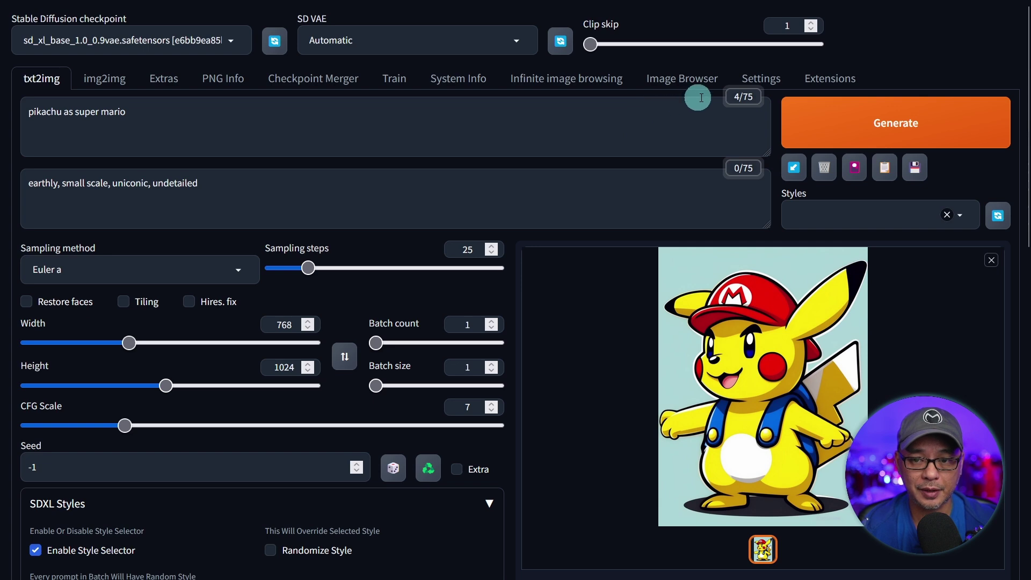
# Apply the Anime style, delete 'pikachu as super mario' from the prompt, and cancel Save style
pyautogui.click(902, 217)
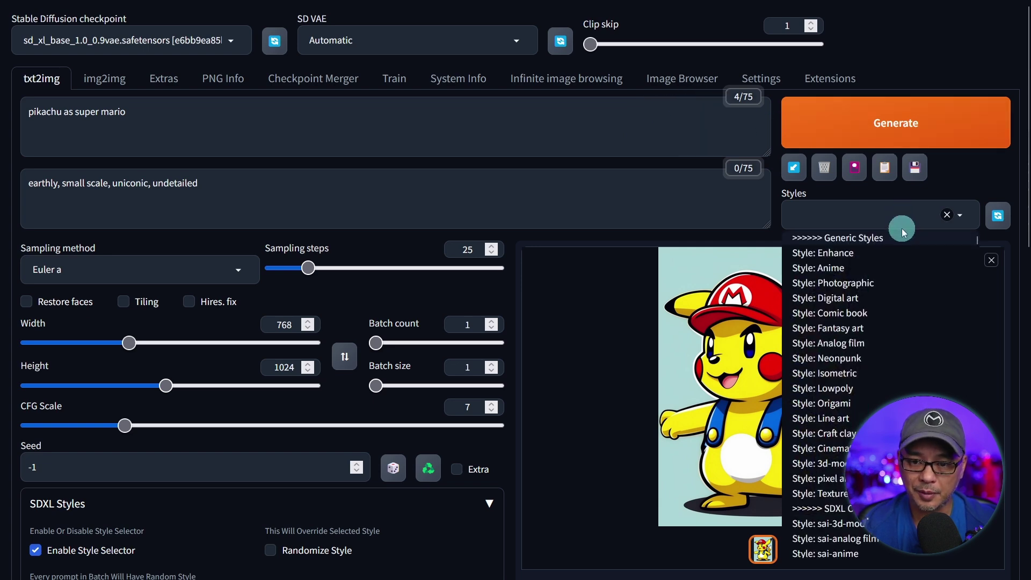
pyautogui.click(885, 268)
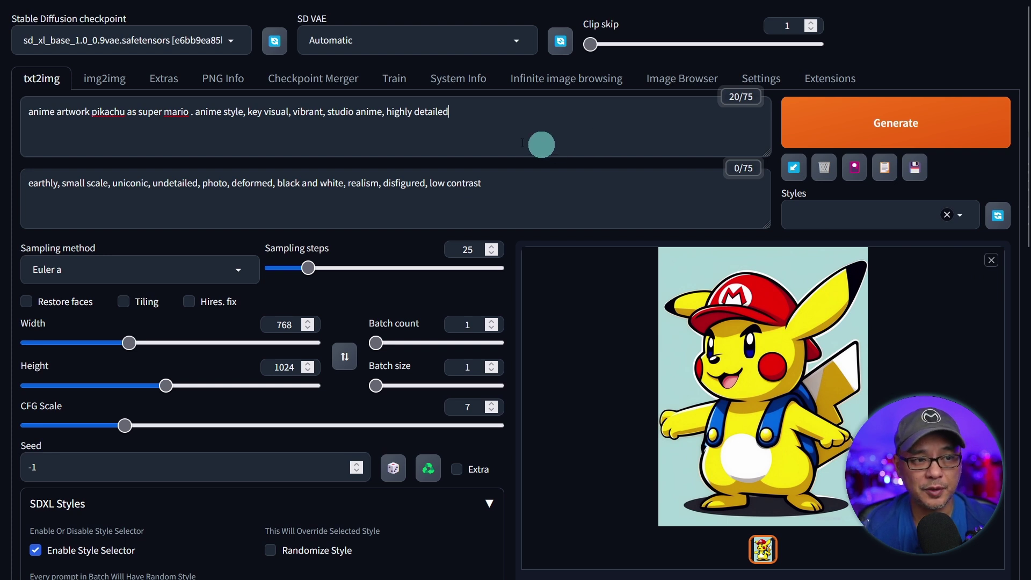
pyautogui.moveTo(93, 114); pyautogui.dragTo(195, 113)
pyautogui.press('BackSpace')
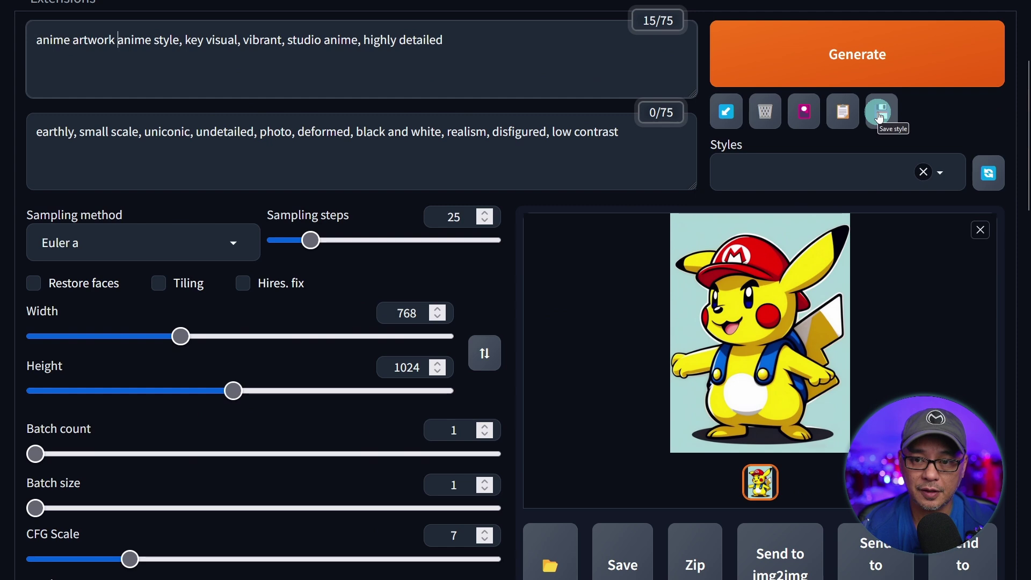
pyautogui.click(880, 113)
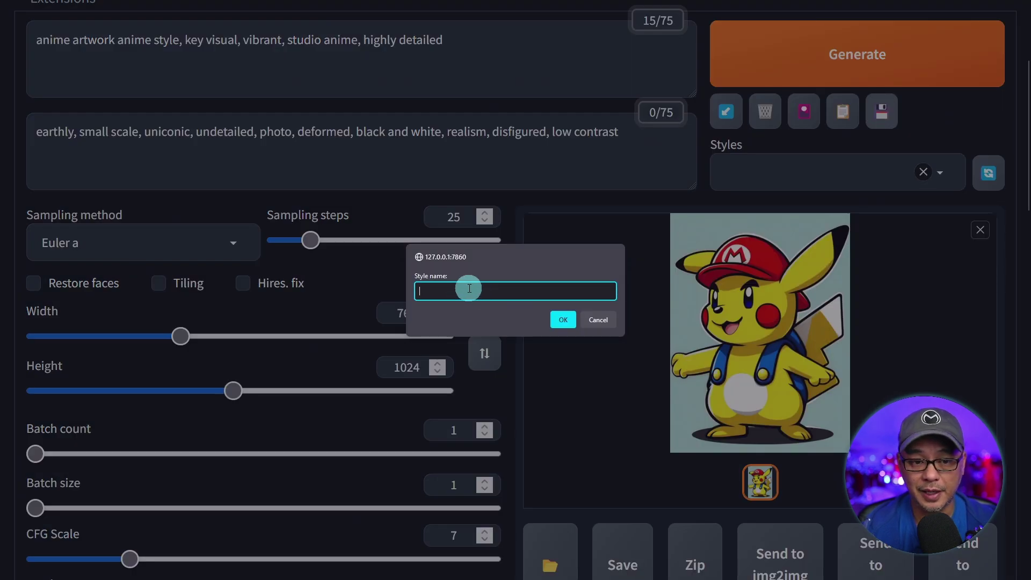
pyautogui.click(610, 324)
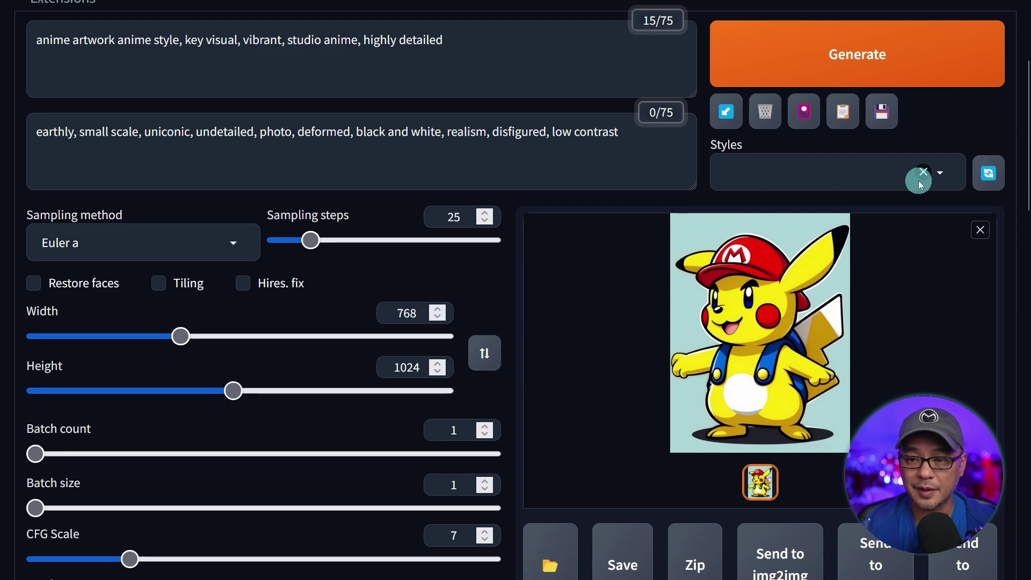
# Scroll the Styles dropdown from Generic Styles down to the end of the list
pyautogui.click(942, 173)
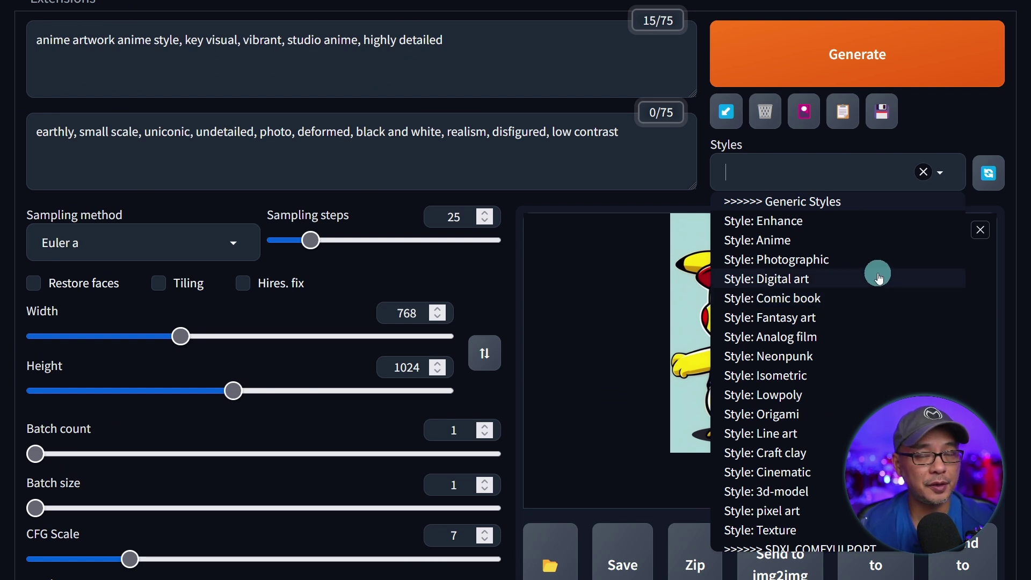
pyautogui.scroll(-12, 880, 279)
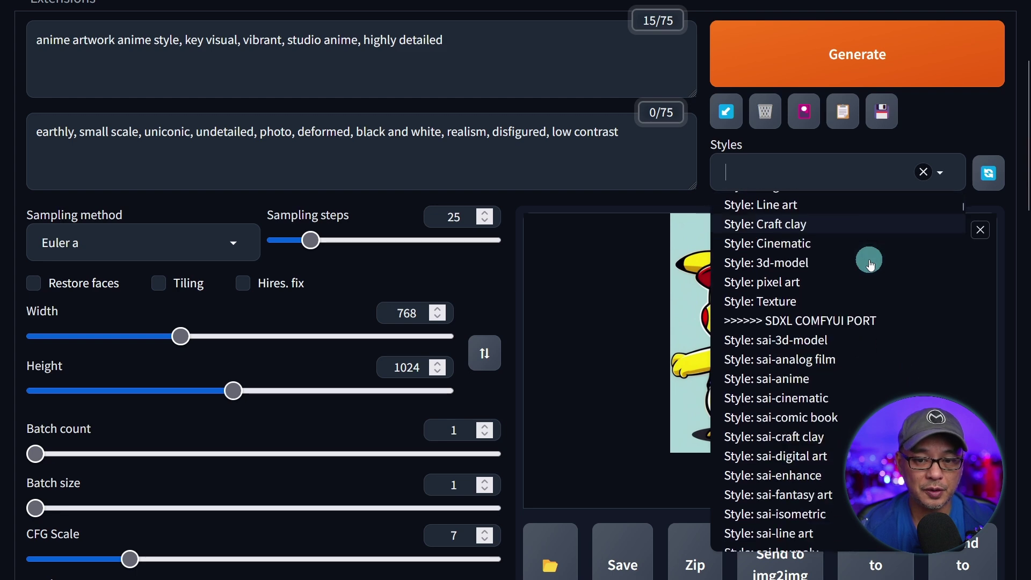
pyautogui.scroll(-15, 871, 269)
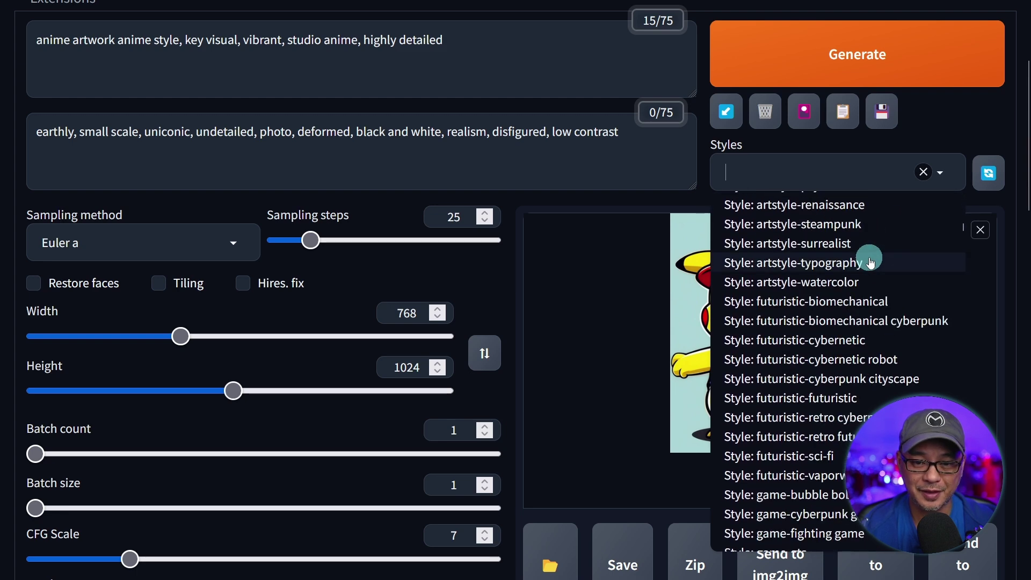
pyautogui.scroll(-15, 872, 282)
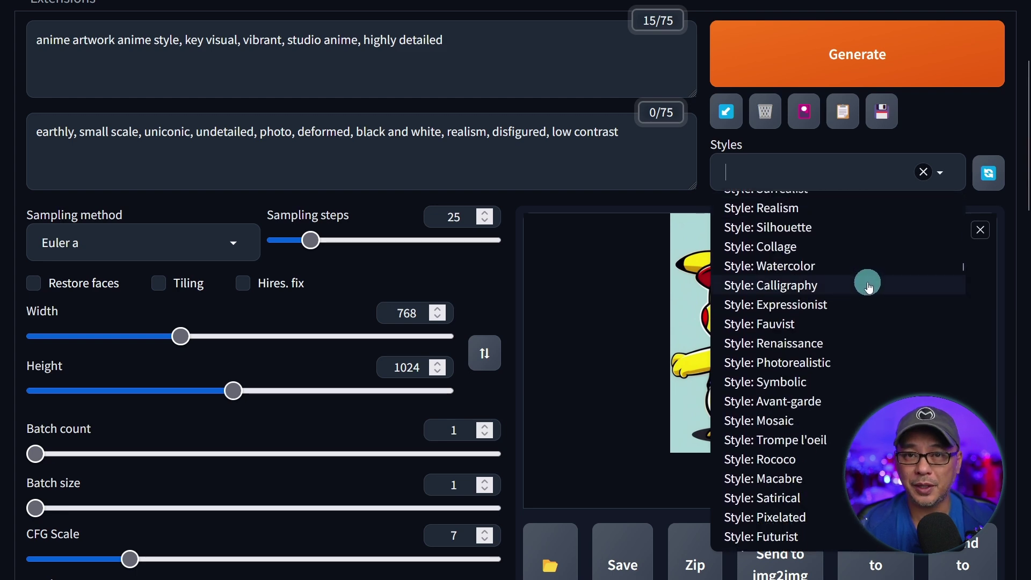
pyautogui.scroll(-15, 869, 291)
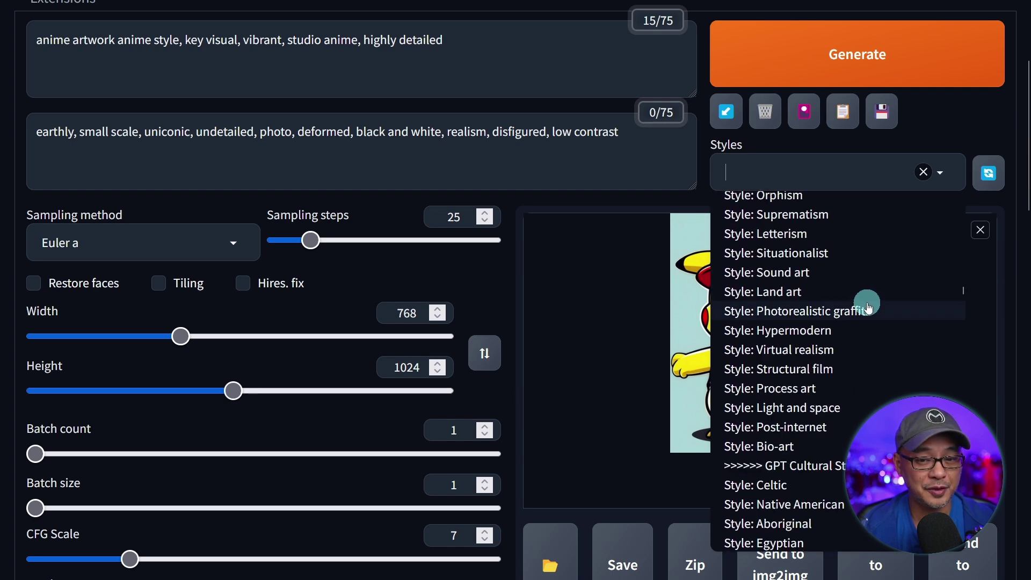
pyautogui.scroll(-6, 859, 311)
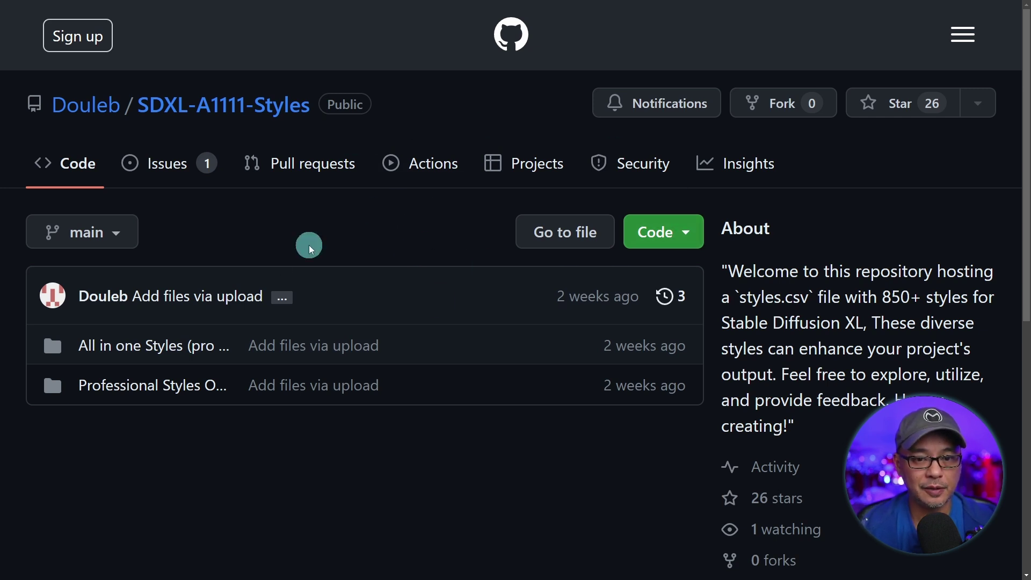
# Download SDXL-A1111-Styles-main.zip using the green Code button's Download ZIP option
pyautogui.click(691, 238)
pyautogui.scroll(-3, 621, 319)
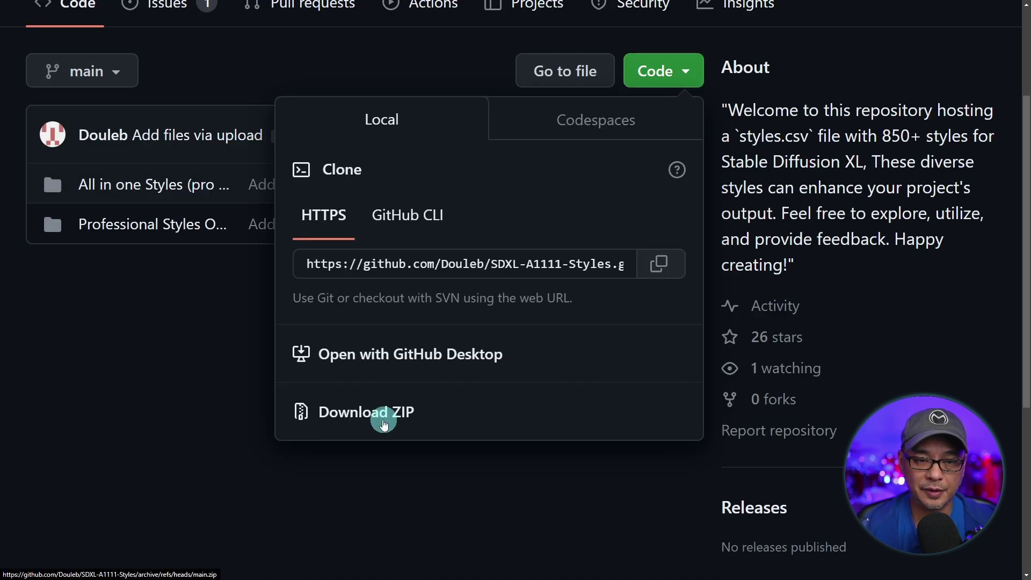
pyautogui.click(538, 404)
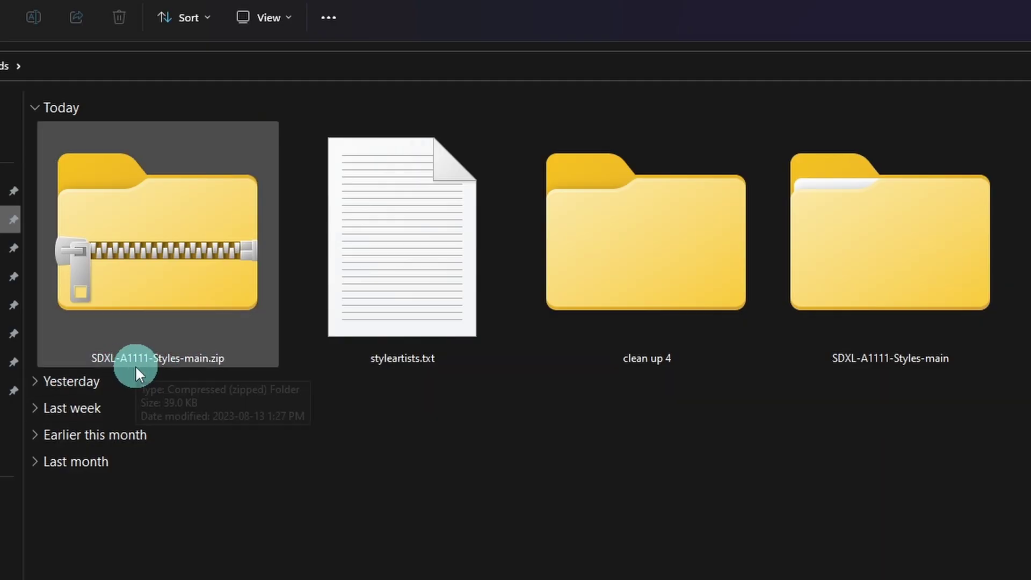
# Open the extracted SDXL-A1111-Styles-main folder and its inner folder, shown as extra large icons
pyautogui.rightClick(186, 354)
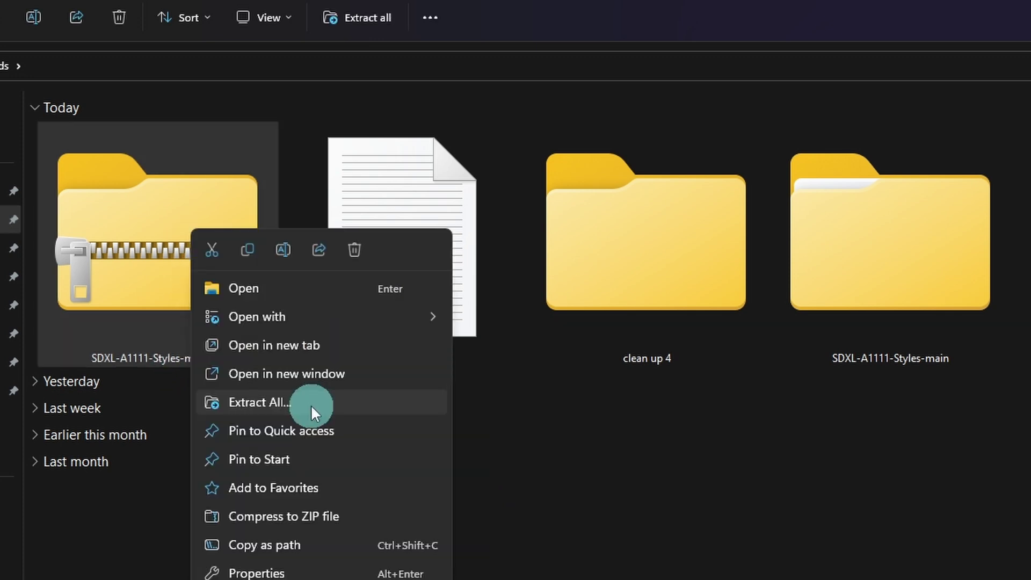
pyautogui.click(945, 244)
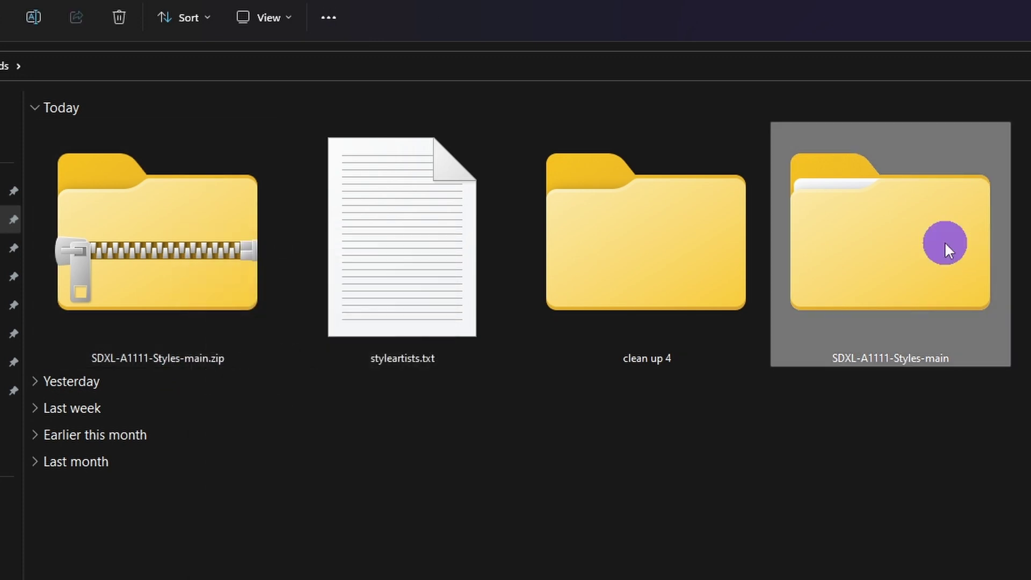
pyautogui.doubleClick(883, 268)
pyautogui.hotkey('ctrl', 'shift', '1')
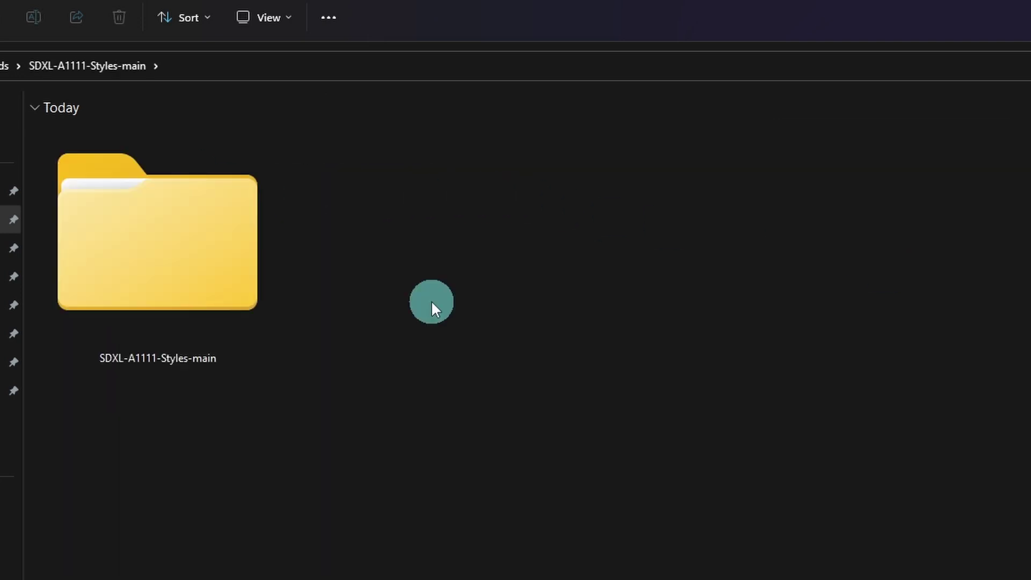
pyautogui.click(166, 261)
pyautogui.doubleClick(163, 257)
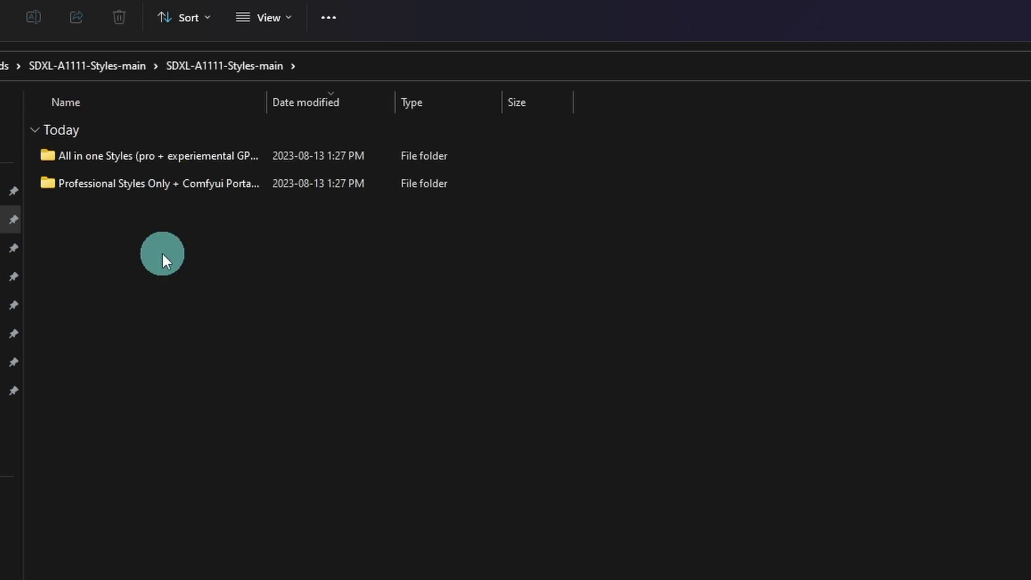
pyautogui.hotkey('ctrl', 'shift', '1')
# Open the All in one Styles folder and show the Open with choices for styles.csv
pyautogui.click(118, 311)
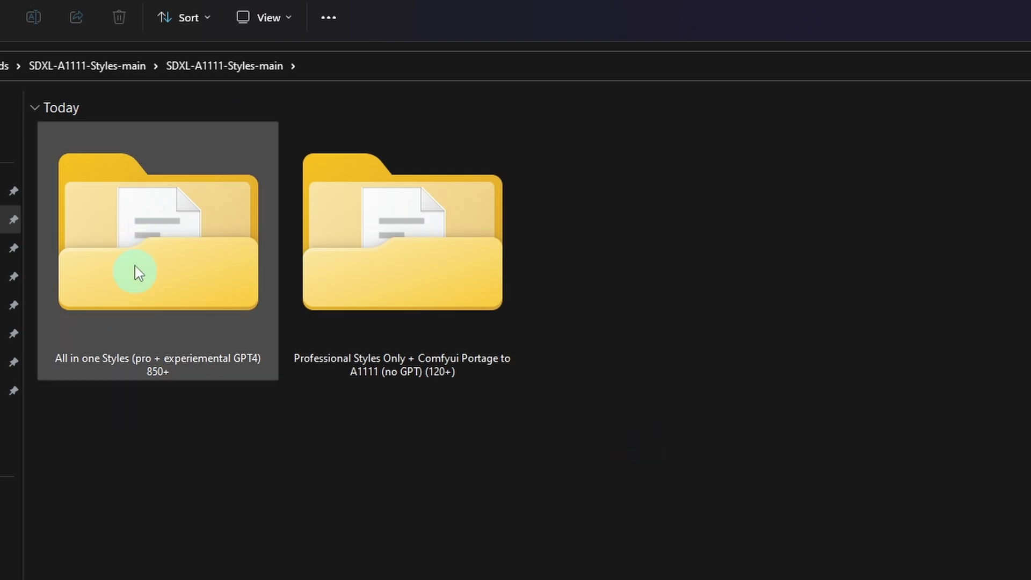
pyautogui.click(817, 247)
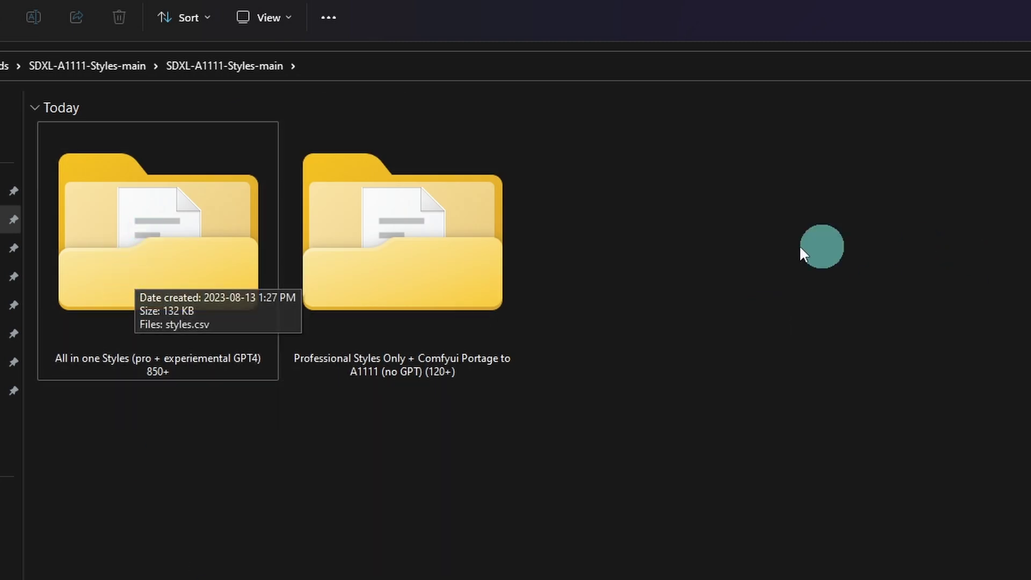
pyautogui.click(453, 267)
pyautogui.click(151, 288)
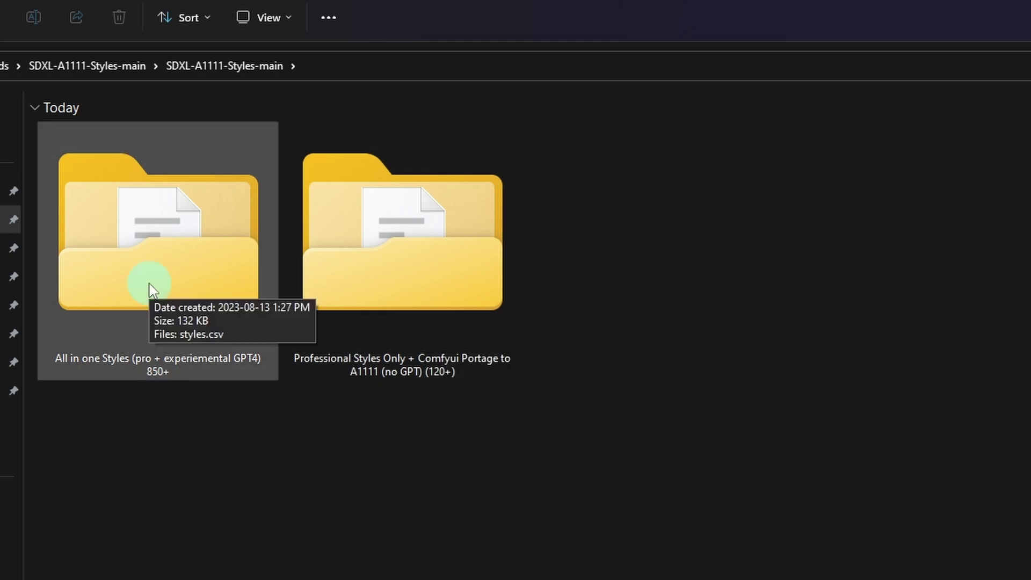
pyautogui.doubleClick(151, 287)
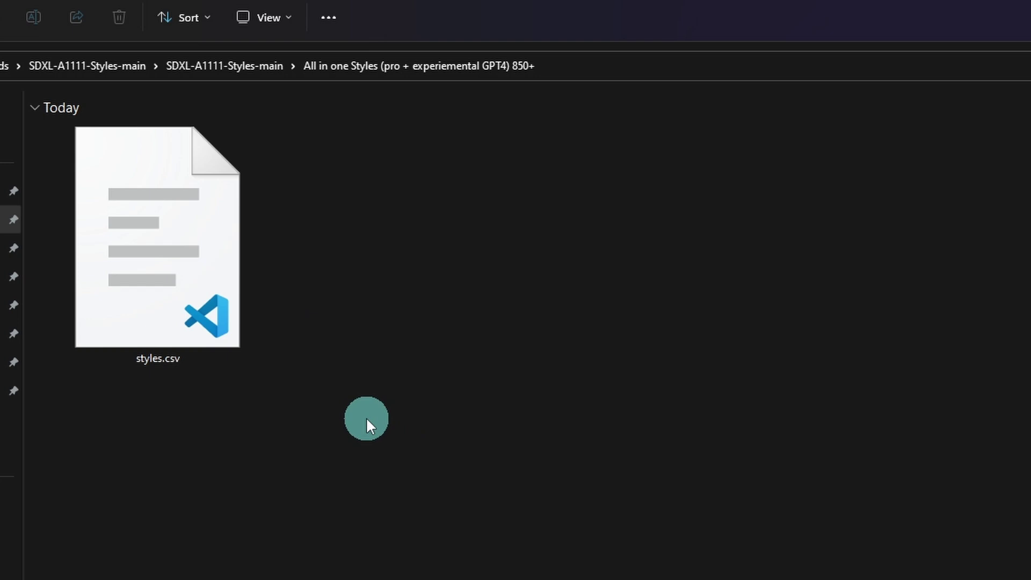
pyautogui.rightClick(195, 223)
pyautogui.moveTo(342, 309)
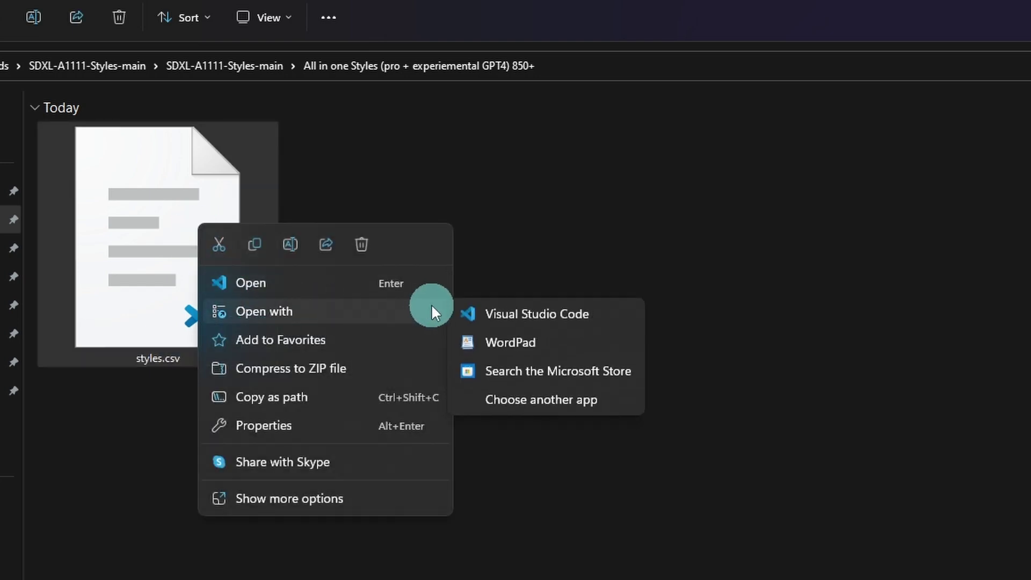
pyautogui.click(505, 341)
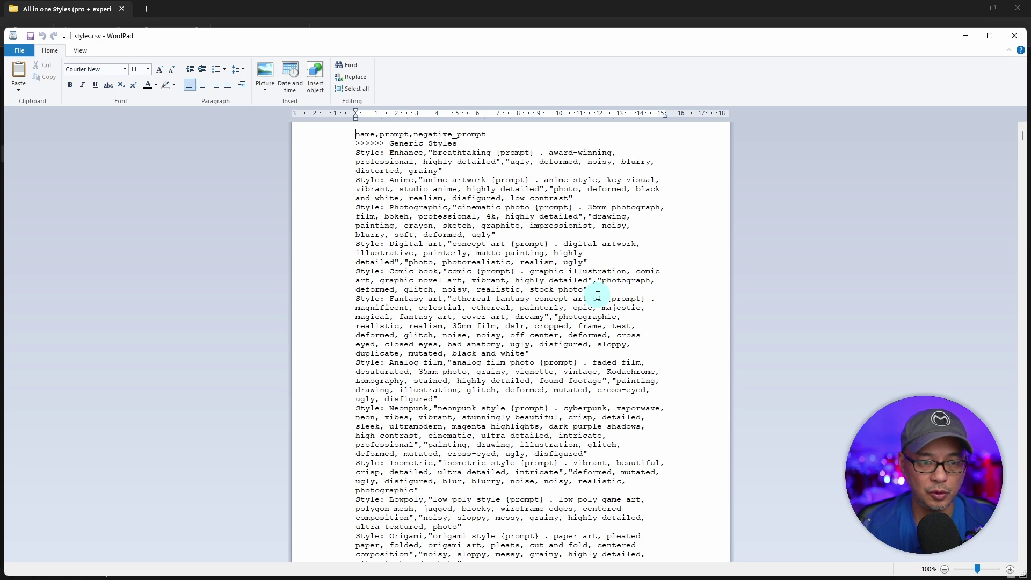
pyautogui.scroll(-5, 600, 294)
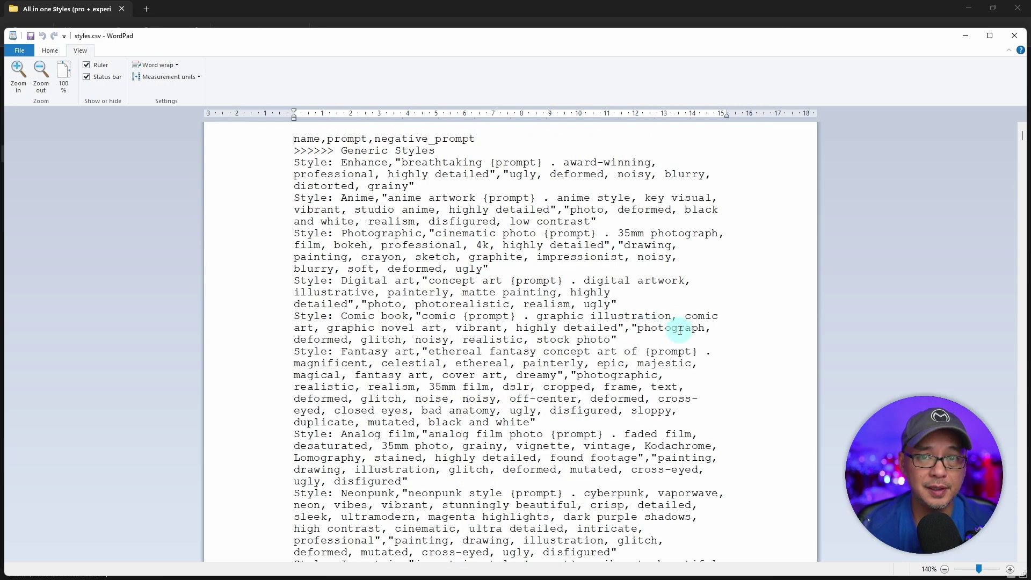
pyautogui.click(1015, 40)
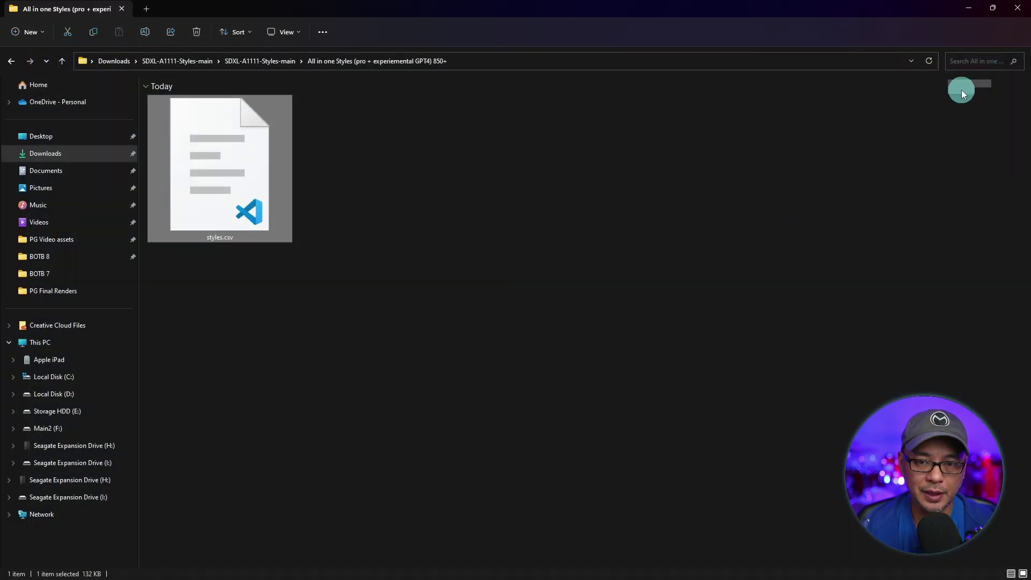
# Browse to D:\A1111\stable-diffusion-webui and inspect the existing styles.csv there
pyautogui.click(146, 9)
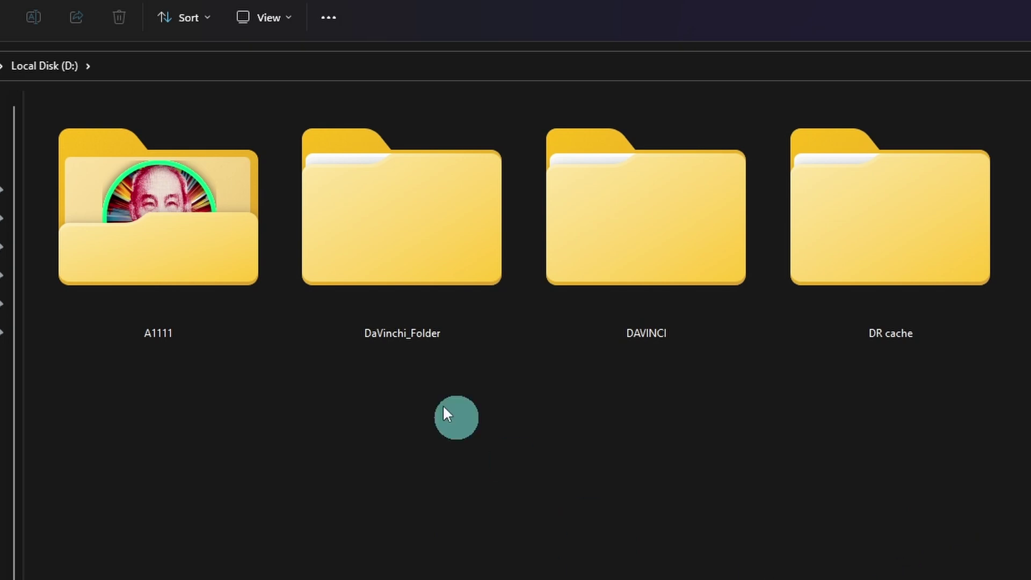
pyautogui.doubleClick(212, 232)
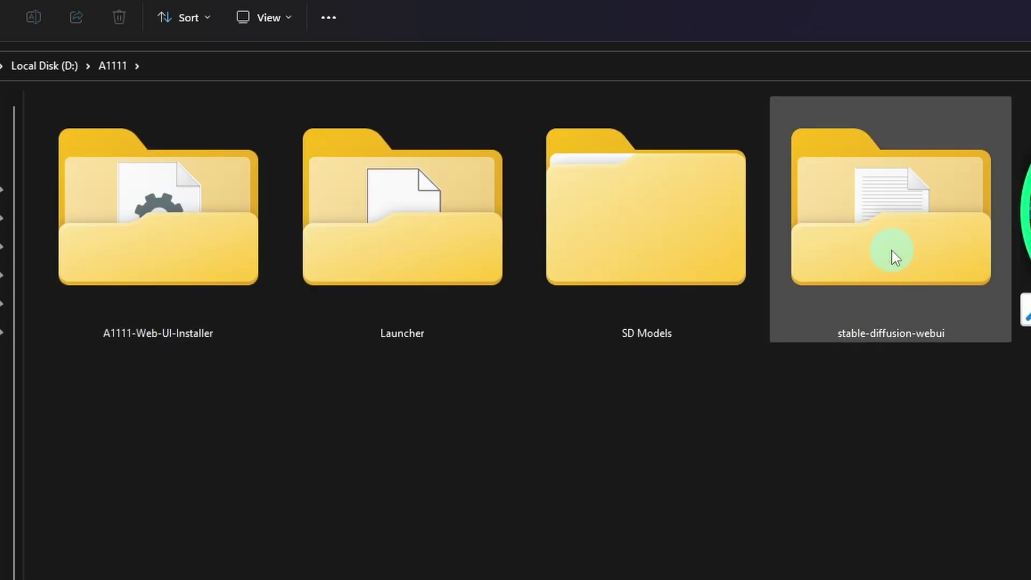
pyautogui.doubleClick(896, 258)
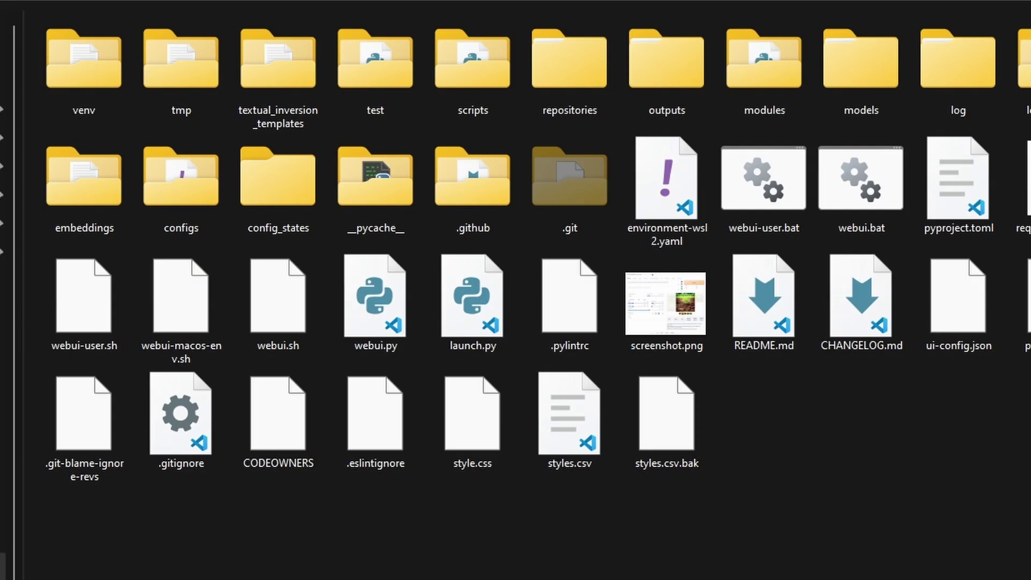
pyautogui.click(578, 462)
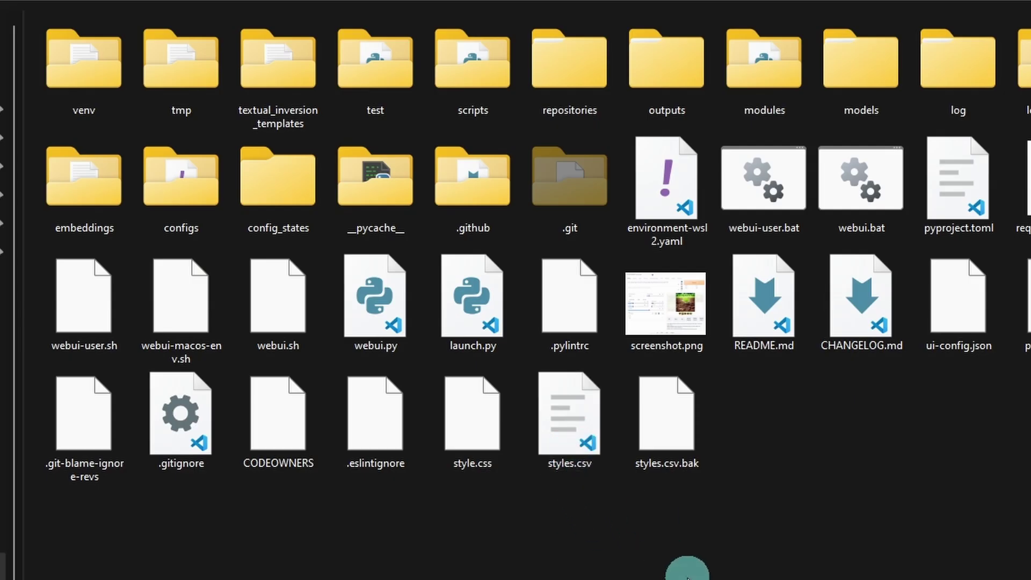
pyautogui.click(550, 448)
pyautogui.click(568, 420)
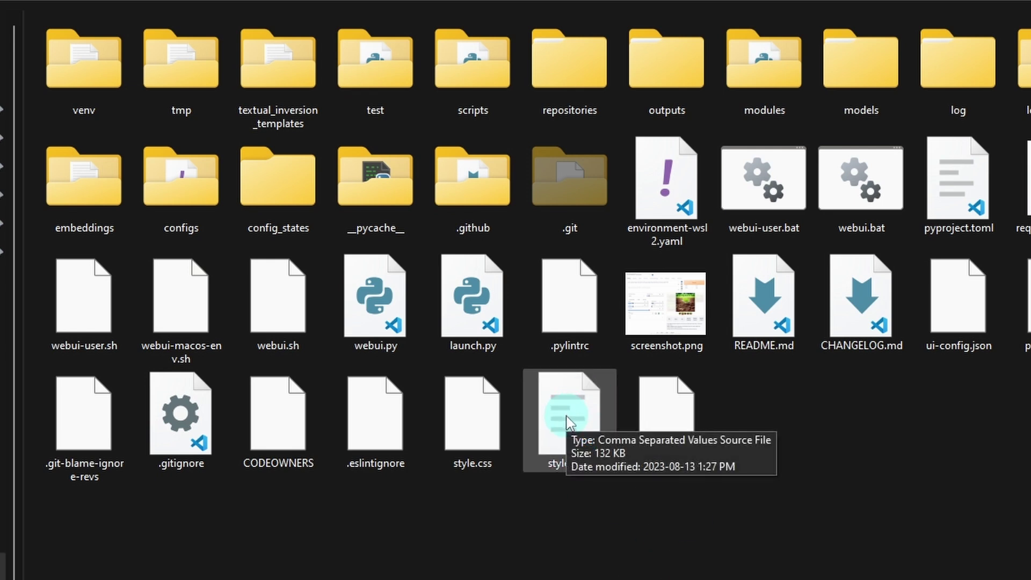
pyautogui.click(801, 546)
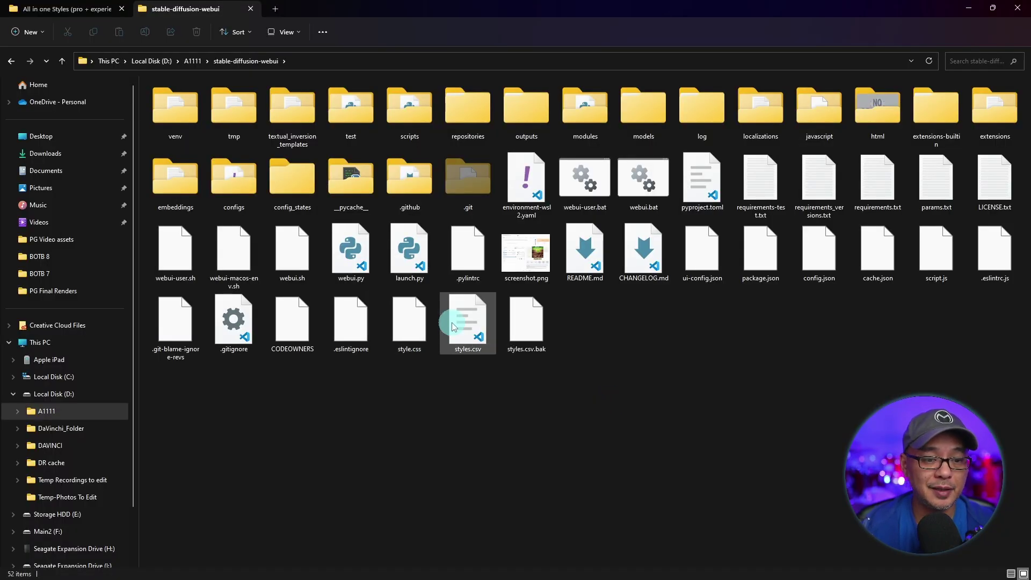
# Copy the downloaded styles.csv into stable-diffusion-webui, replacing the old file
pyautogui.click(64, 8)
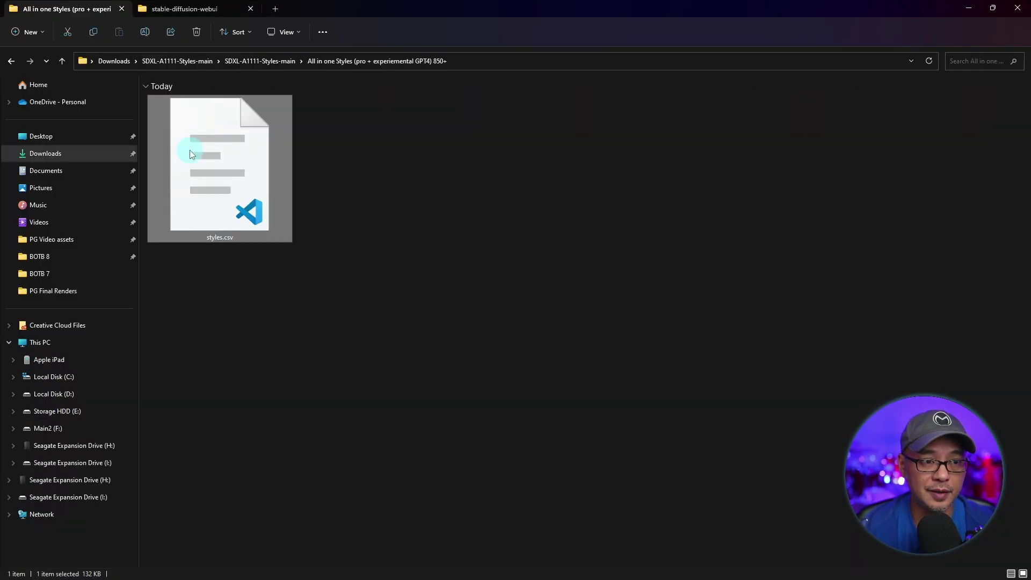
pyautogui.click(182, 9)
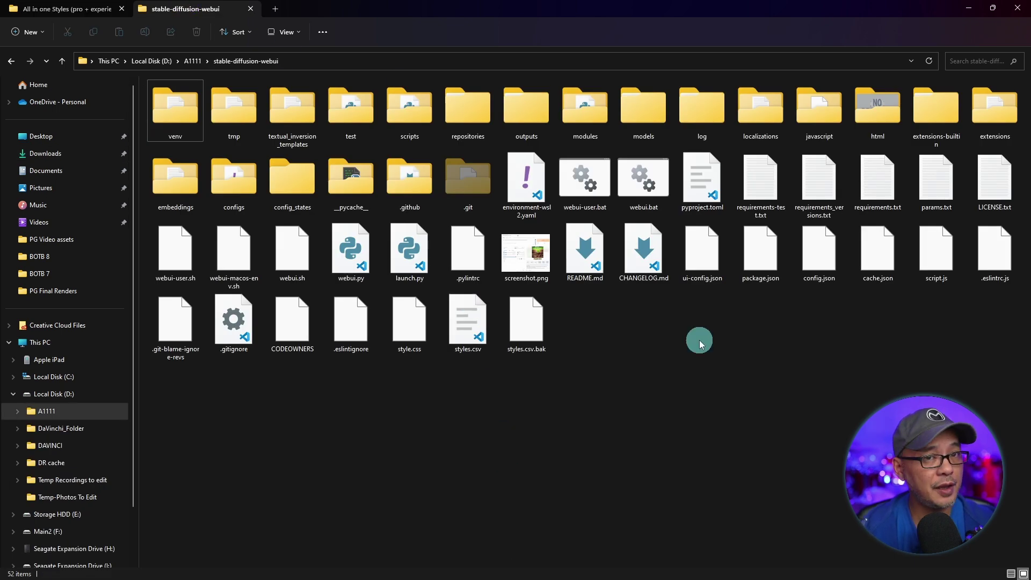
pyautogui.click(78, 8)
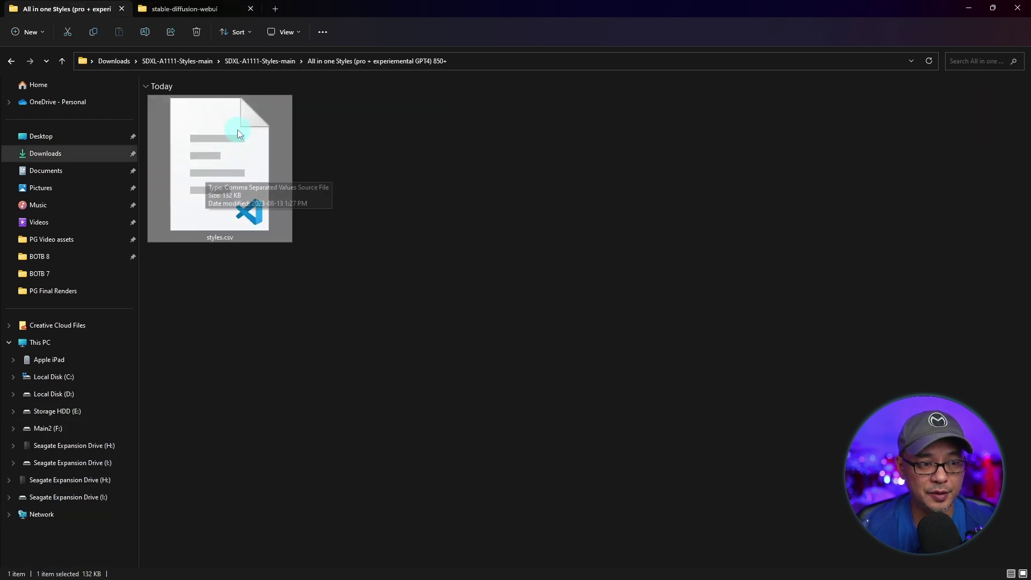
pyautogui.moveTo(246, 168); pyautogui.dragTo(599, 324)
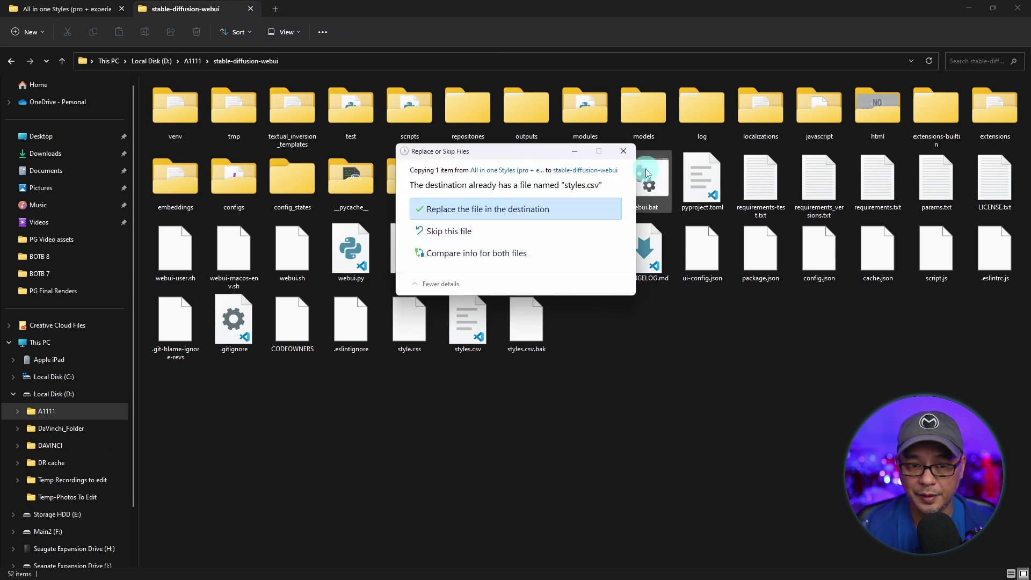
pyautogui.press('Return')
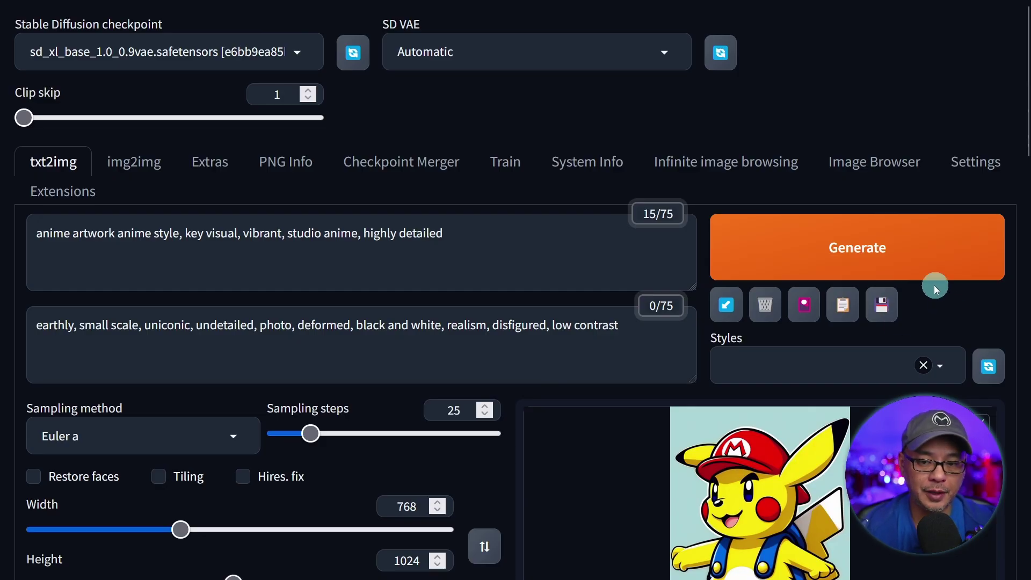
# Reload the styles, select Style: Matrix and apply it to both prompts
pyautogui.click(997, 378)
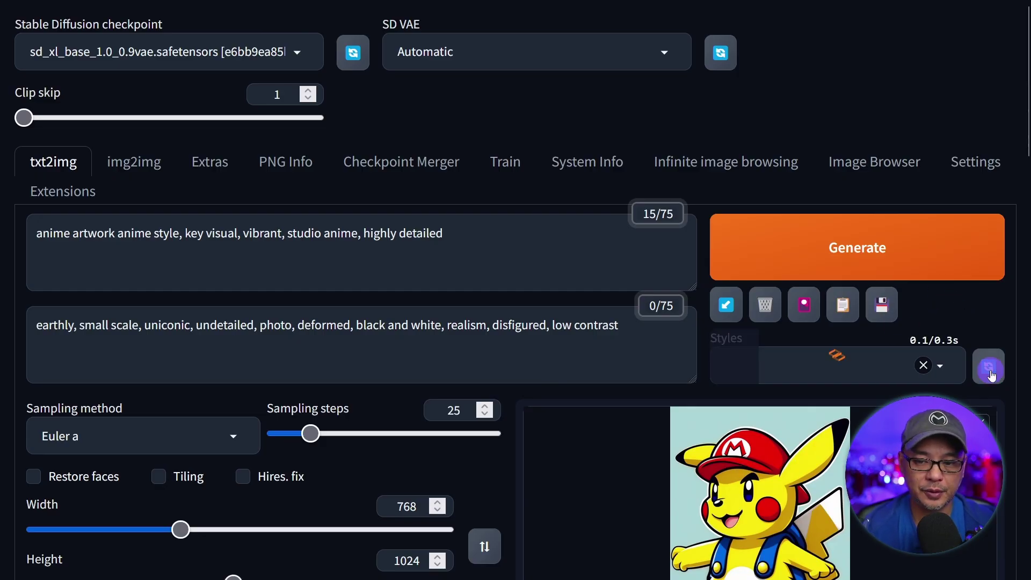
pyautogui.click(942, 366)
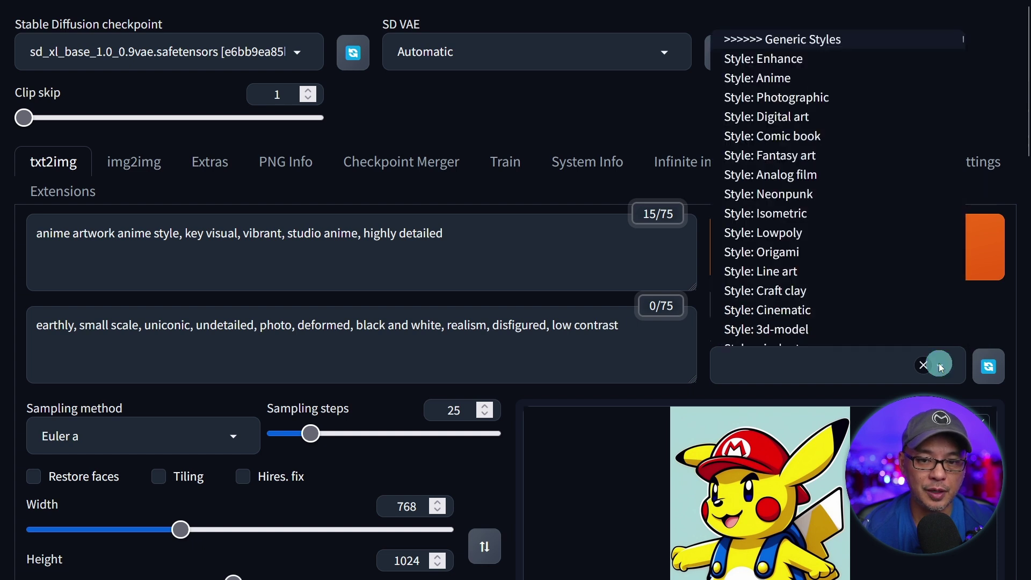
pyautogui.scroll(-2, 887, 246)
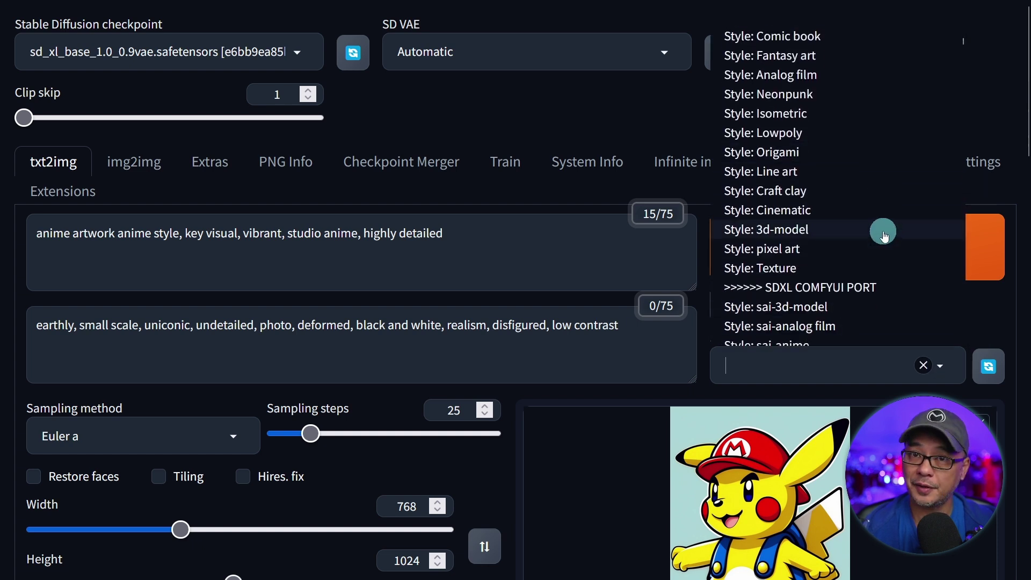
pyautogui.scroll(-8, 871, 170)
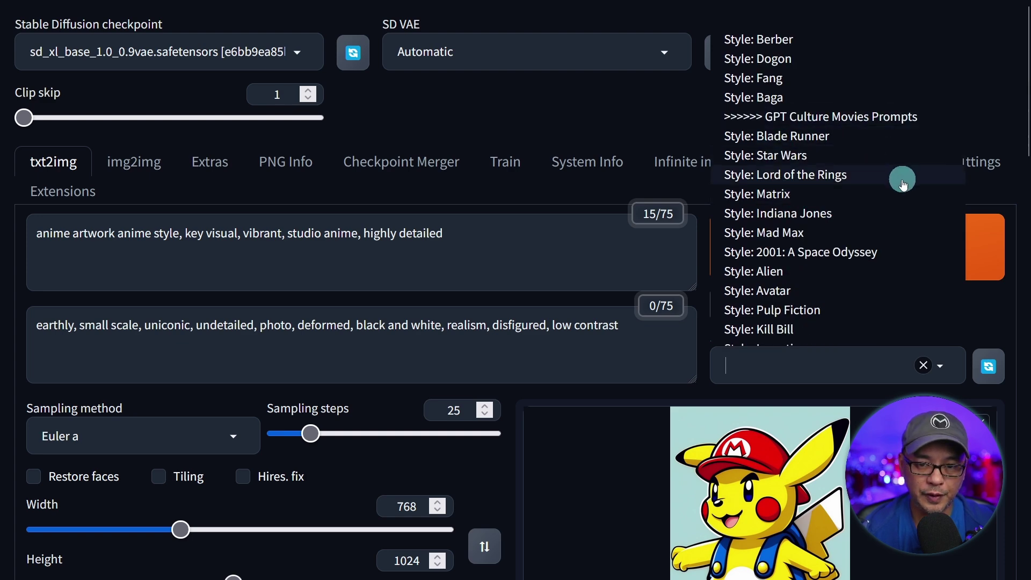
pyautogui.click(775, 196)
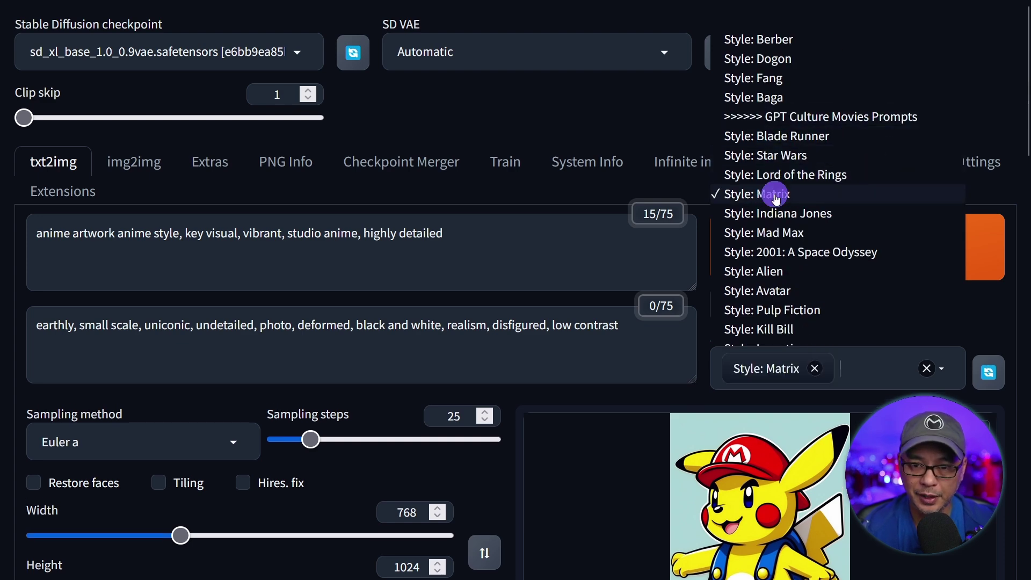
pyautogui.press('Escape')
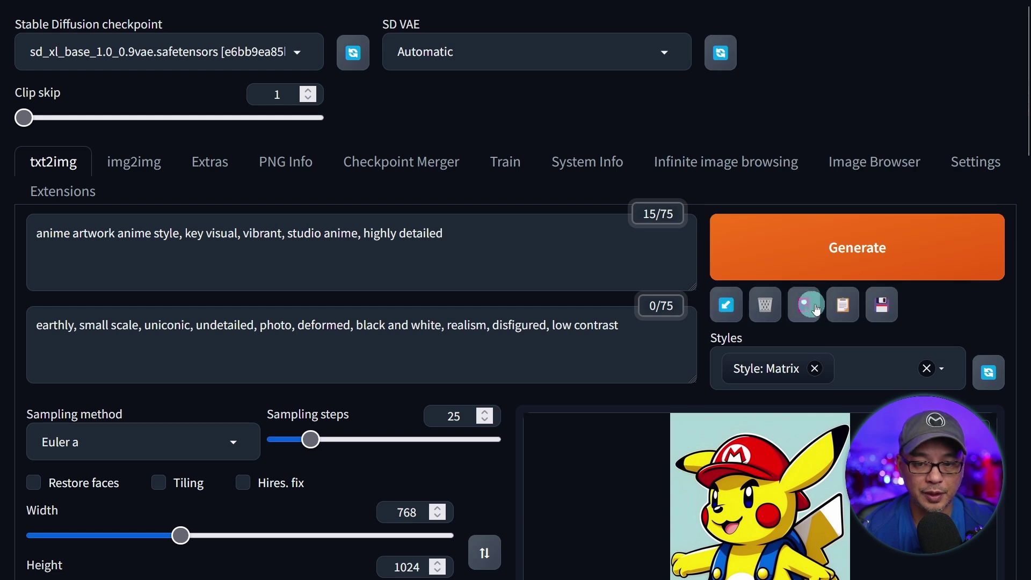
pyautogui.click(843, 312)
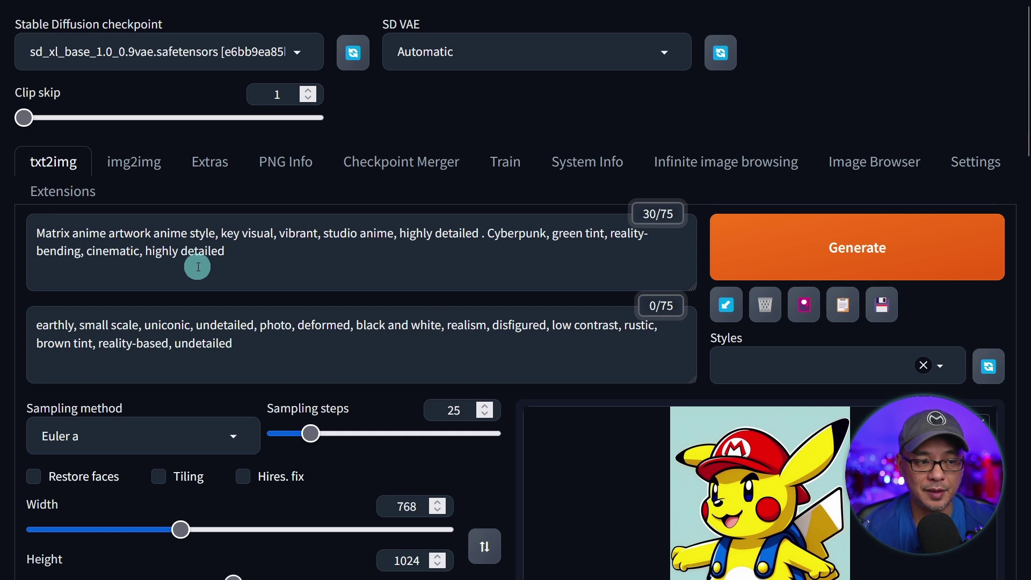
# Insert the actor as Neo, dynamic action pose, into the positive prompt and generate
pyautogui.click(221, 233)
pyautogui.write('keeanu r')
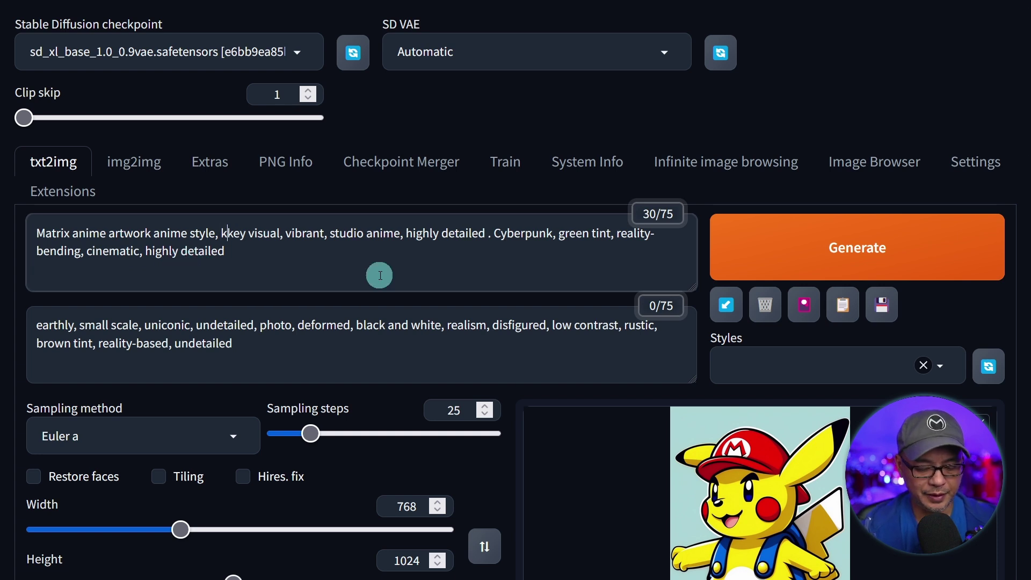
pyautogui.write('eeves as ne')
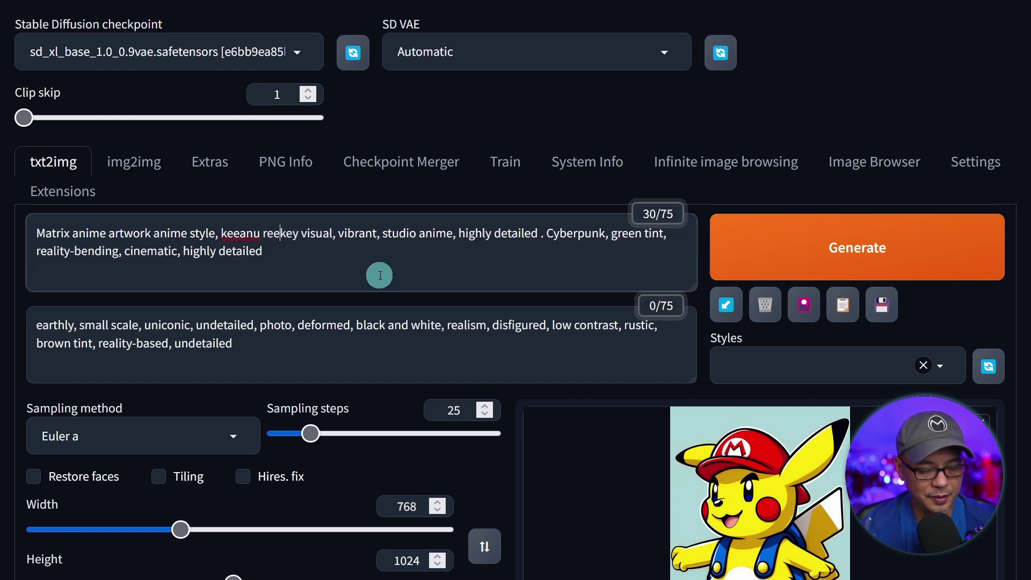
pyautogui.write('o, dynamic action')
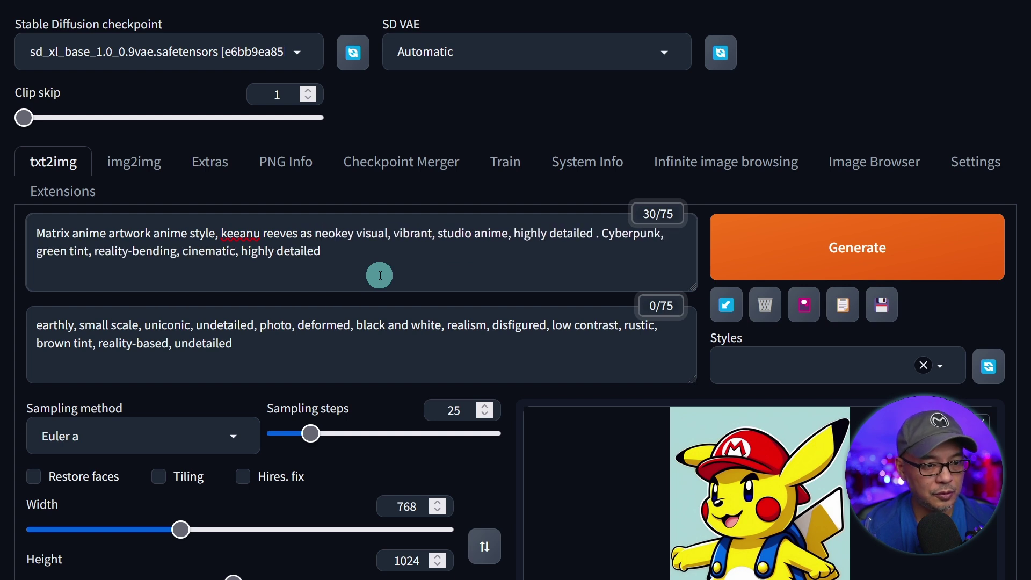
pyautogui.write(' pose,')
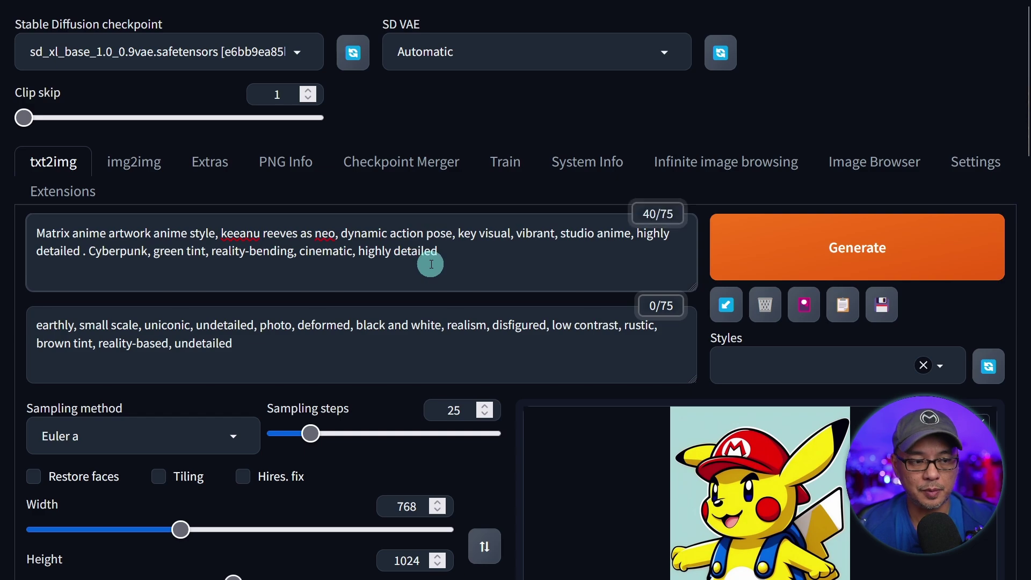
pyautogui.click(777, 261)
# View the finished green Matrix-style Neo image full screen, then close the viewer
pyautogui.hotkey('ctrl', '-')
pyautogui.hotkey('ctrl', '-')
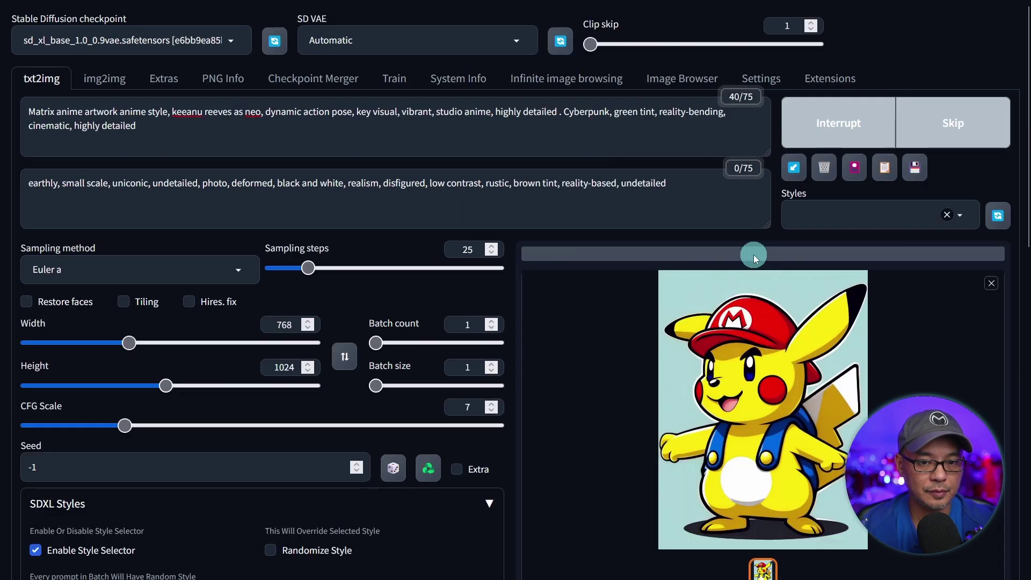
pyautogui.click(865, 342)
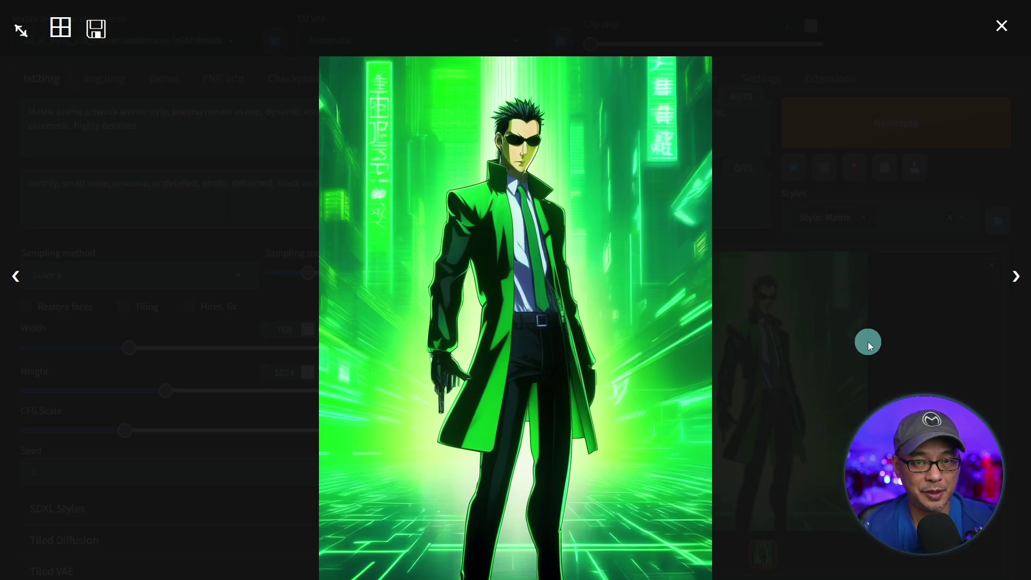
pyautogui.click(870, 306)
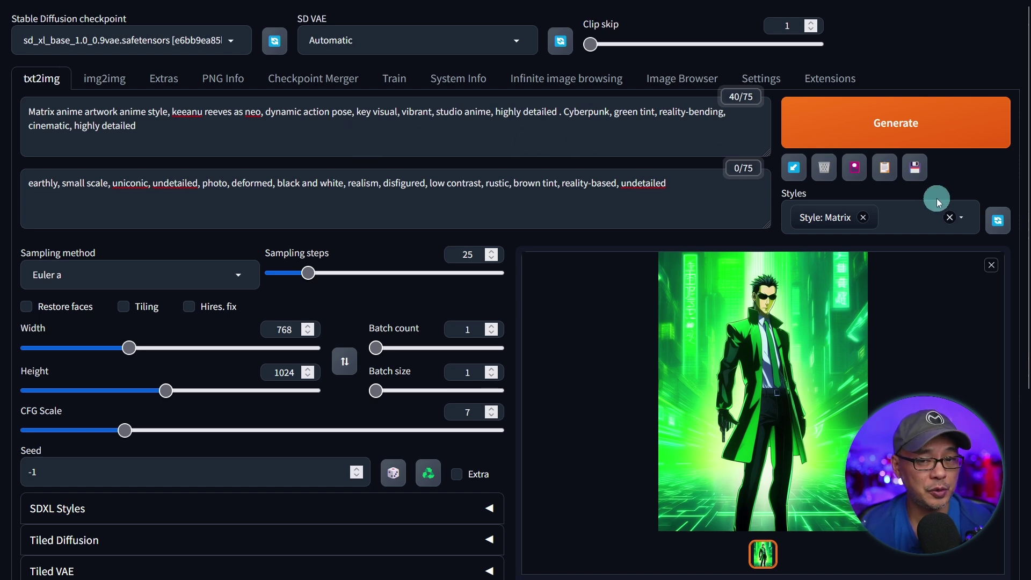
# Browse through the Styles dropdown list without changing the selection
pyautogui.click(961, 218)
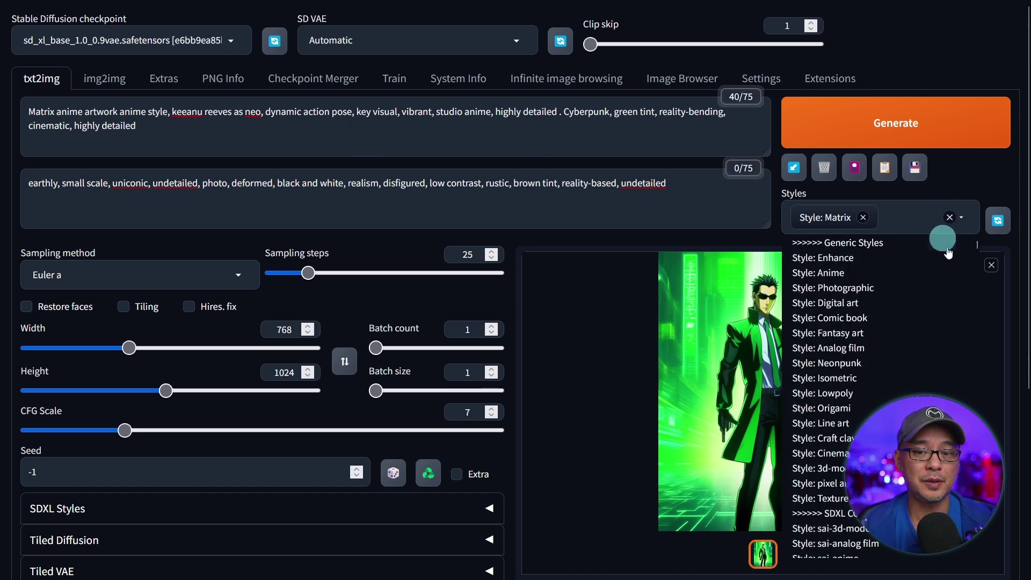
pyautogui.scroll(-20, 947, 290)
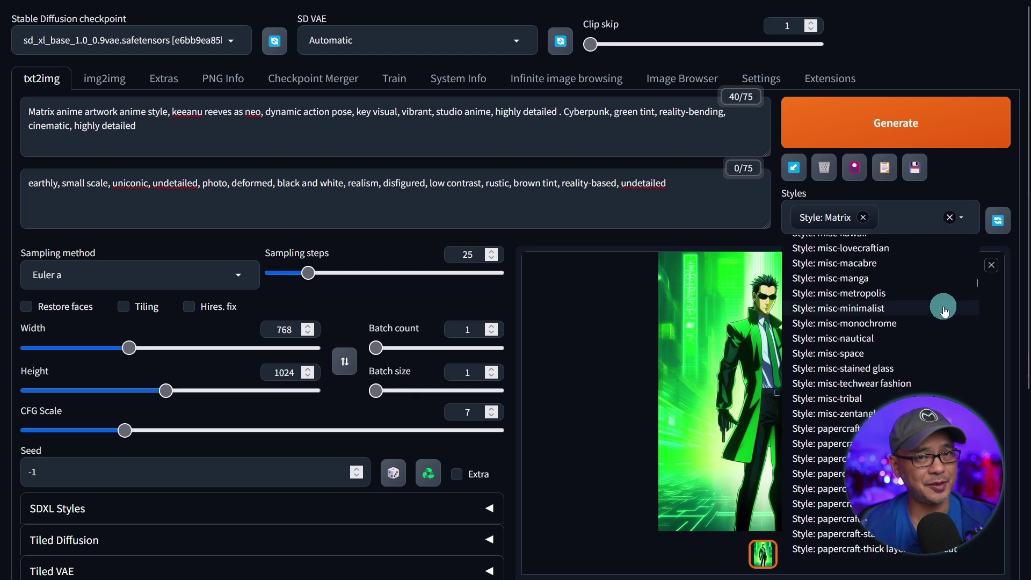
pyautogui.scroll(-15, 940, 306)
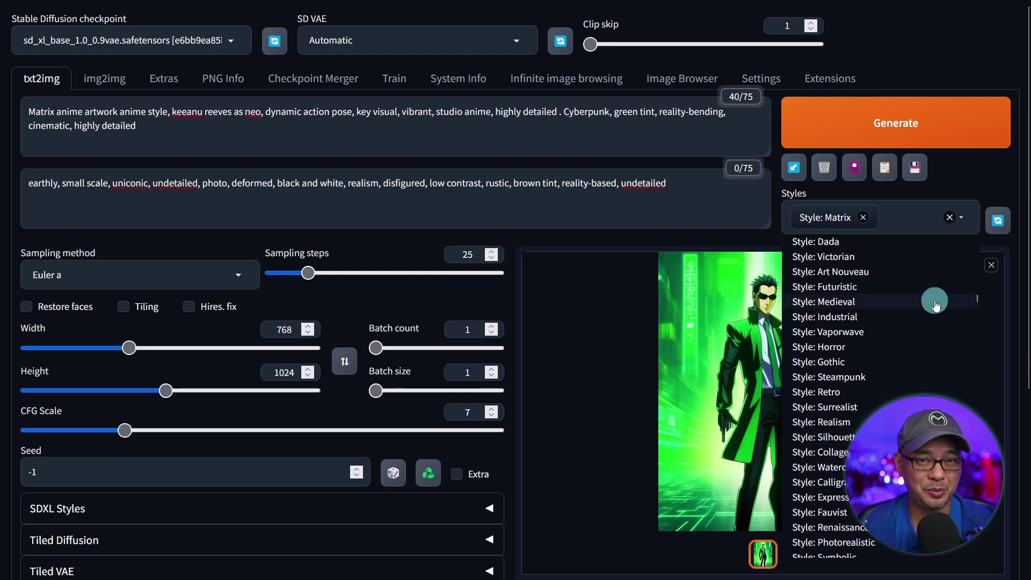
pyautogui.click(586, 195)
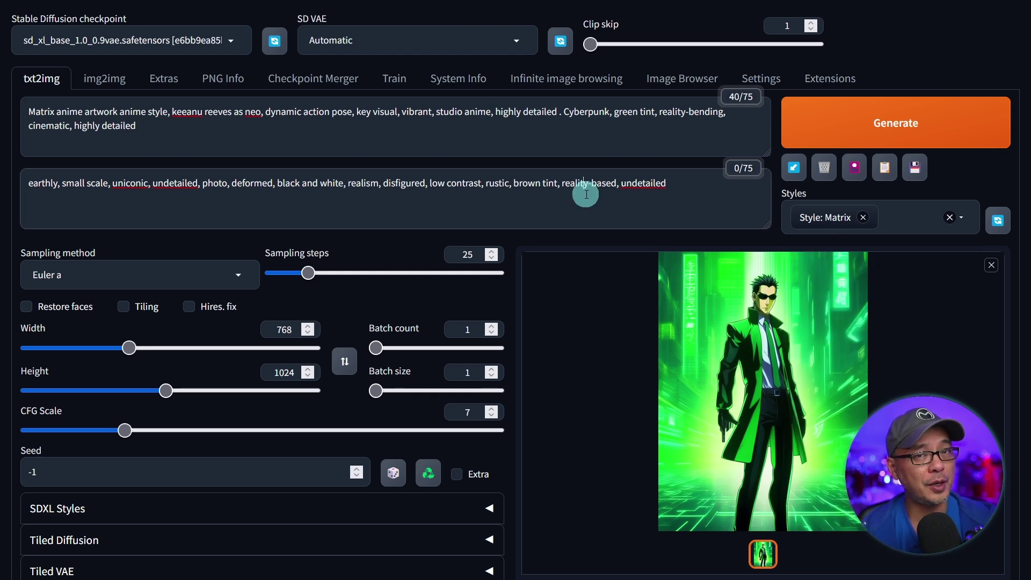